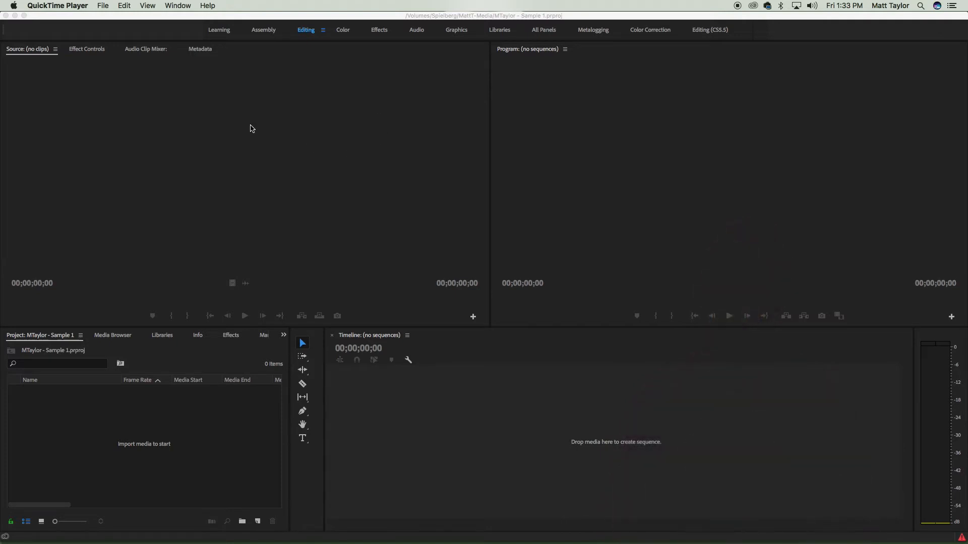
click(109, 4)
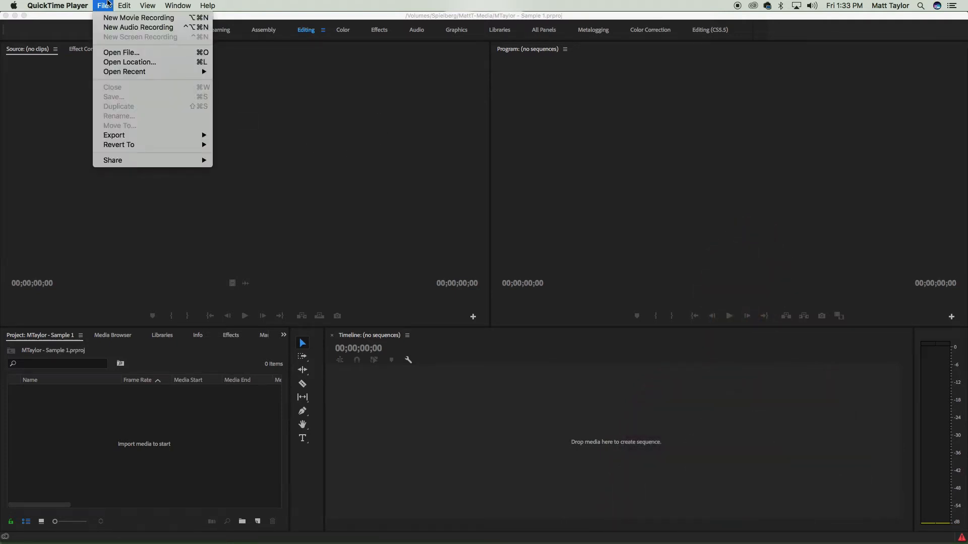
click(72, 158)
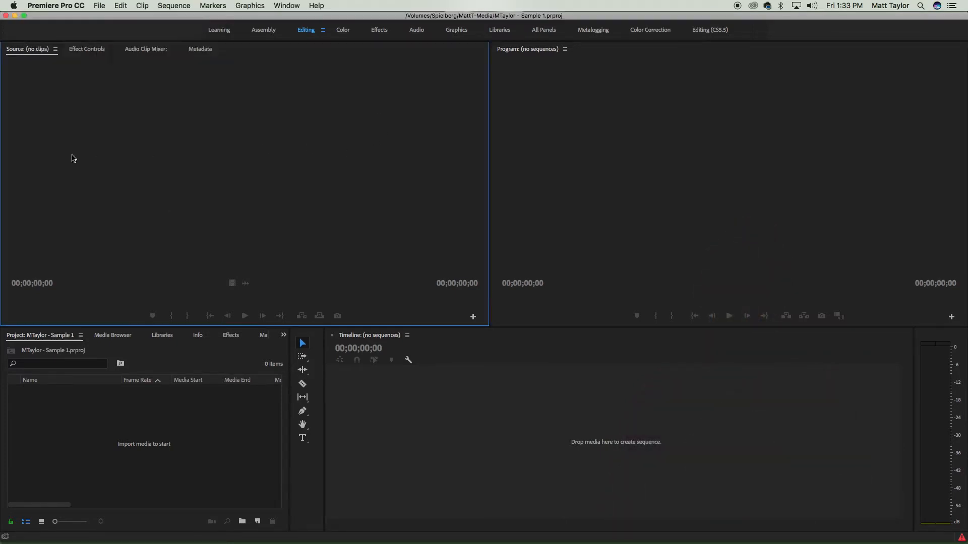
click(99, 5)
click(150, 248)
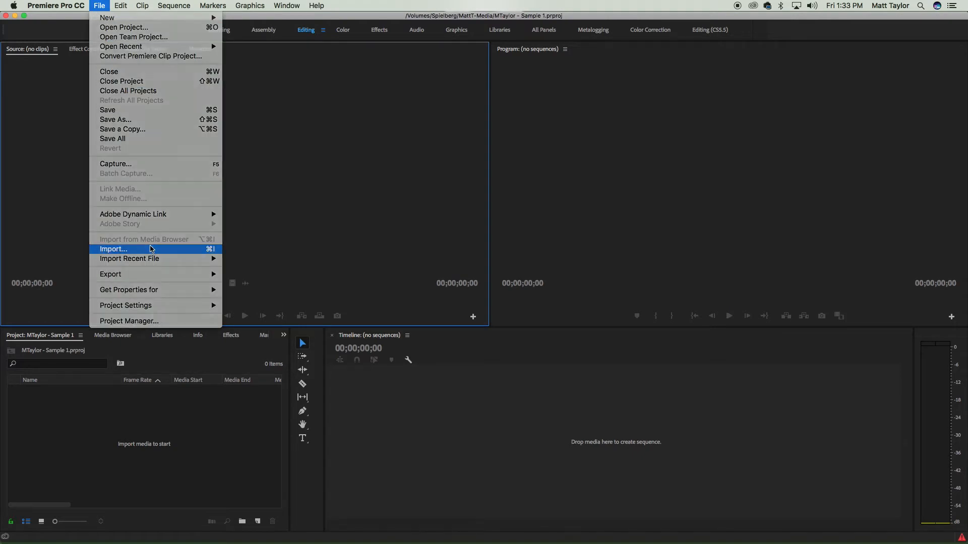
scroll(469, 201, down, 10)
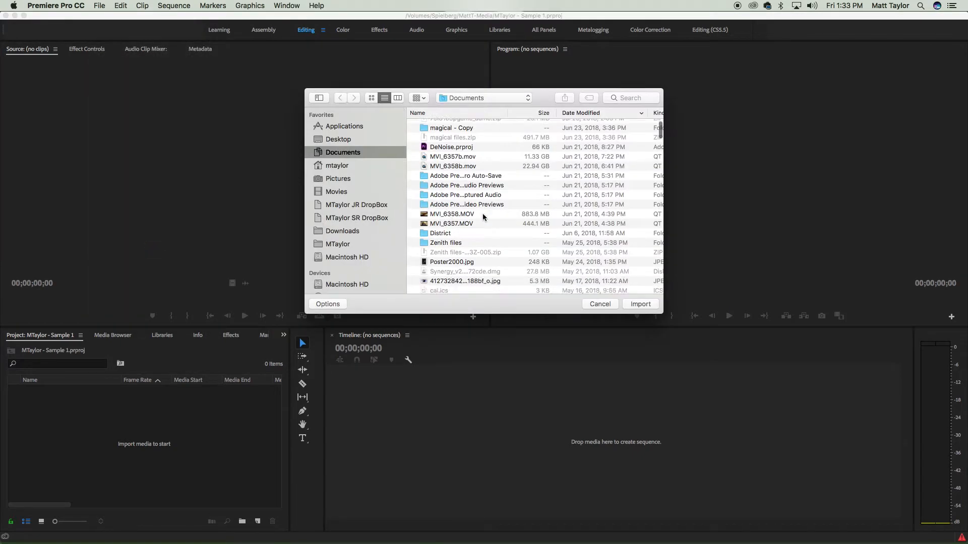
scroll(473, 239, up, 10)
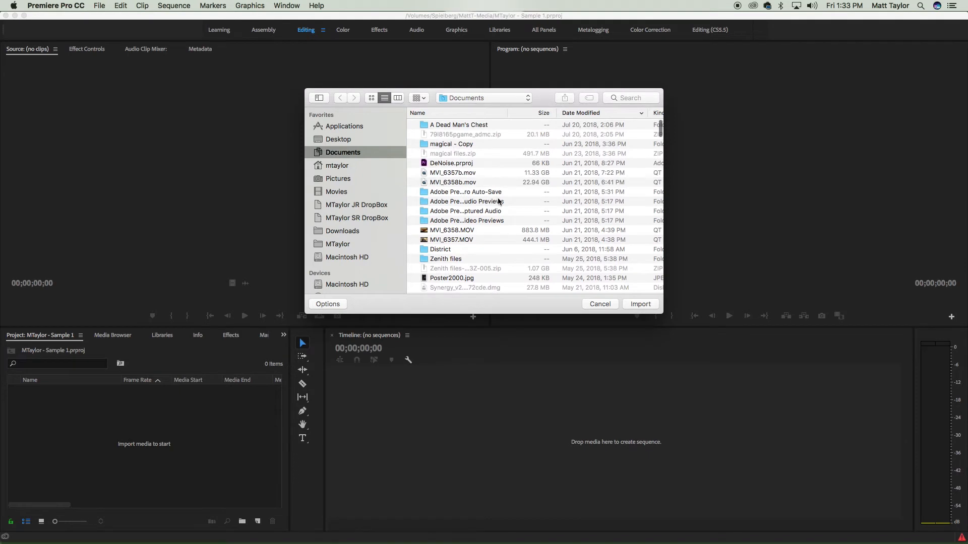
scroll(491, 212, down, 4)
click(346, 246)
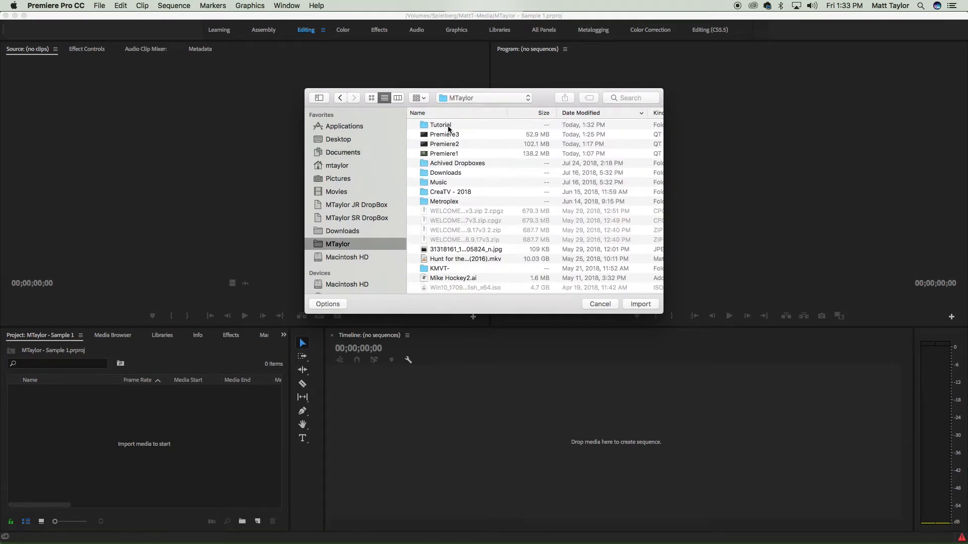
double_click(427, 127)
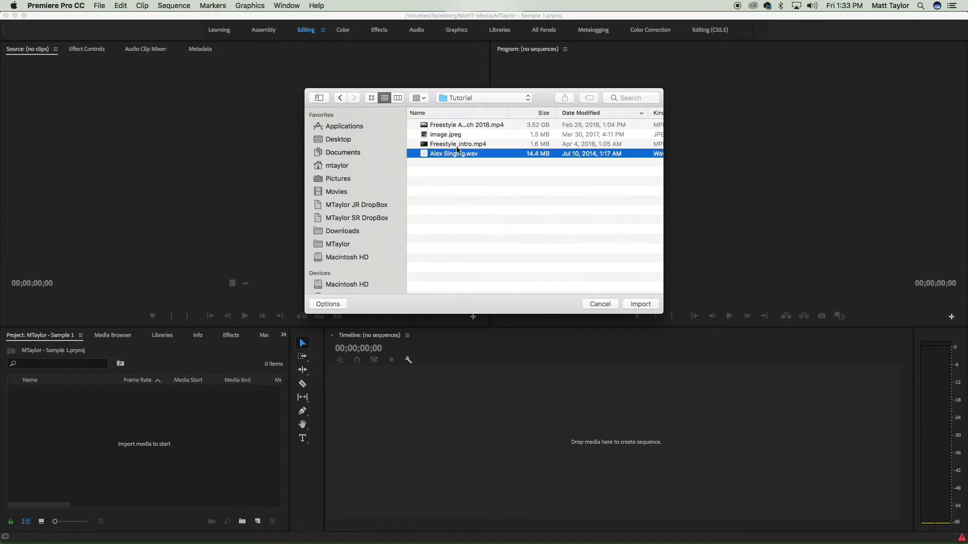
shift+click(460, 125)
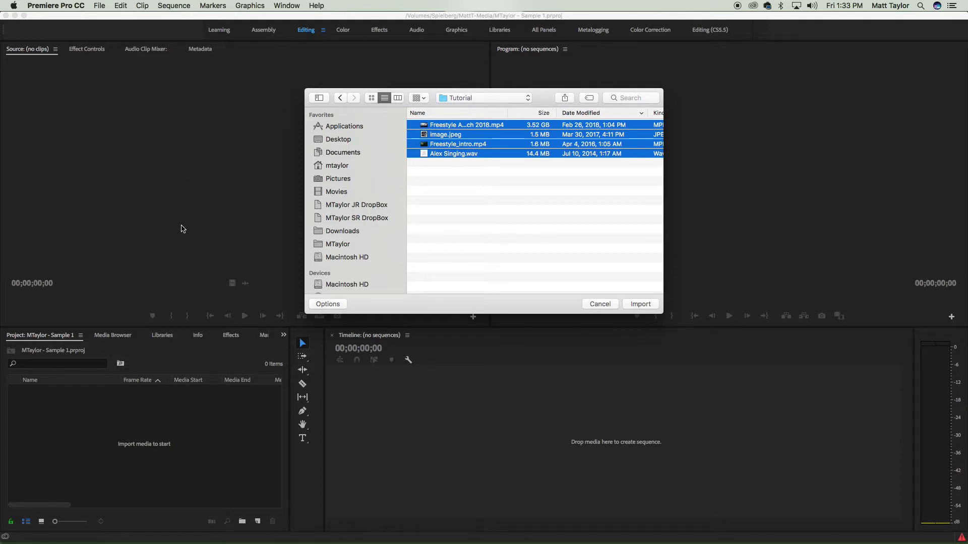
click(600, 304)
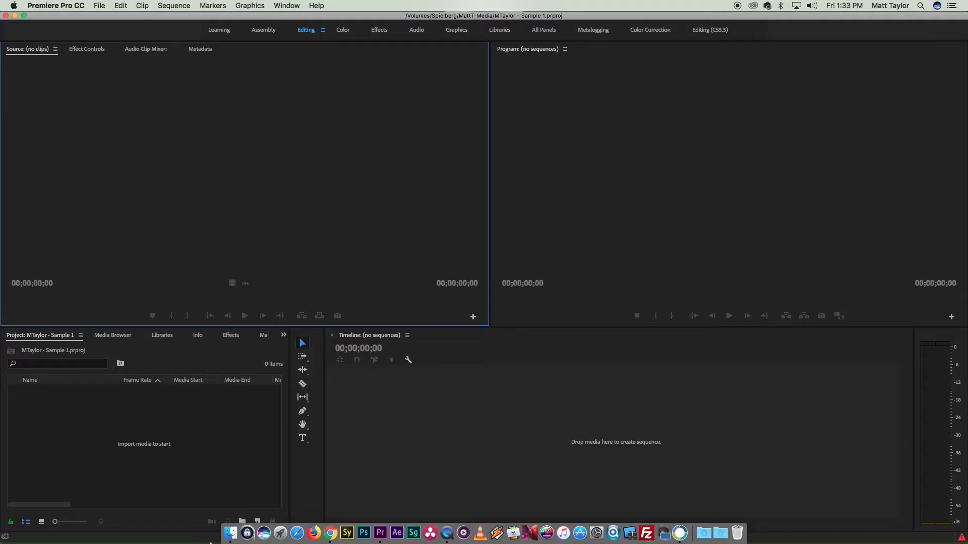
- Switch to Finder and import all four files from the Tutorial folder into the project
click(246, 510)
drag(176, 49, 496, 53)
drag(425, 56, 517, 66)
key(super+a)
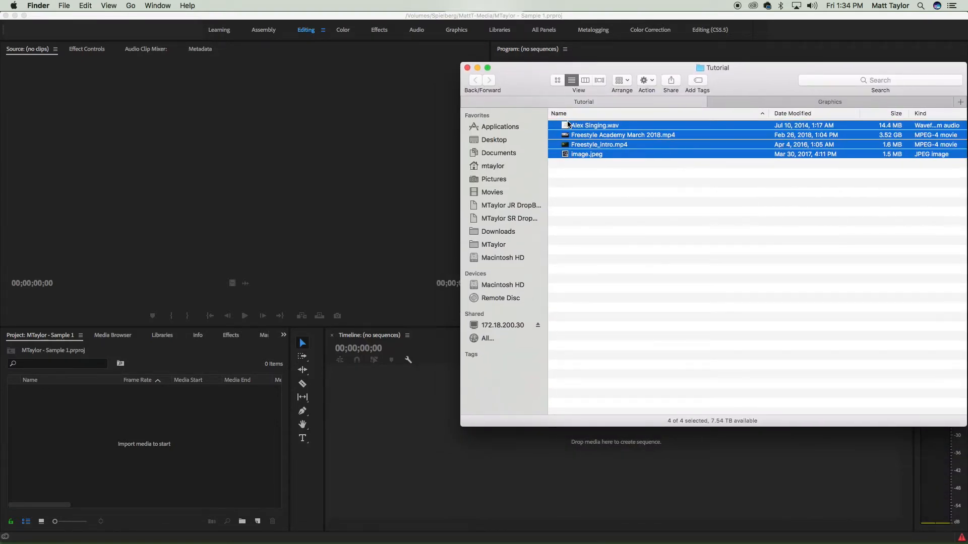
drag(566, 126, 79, 415)
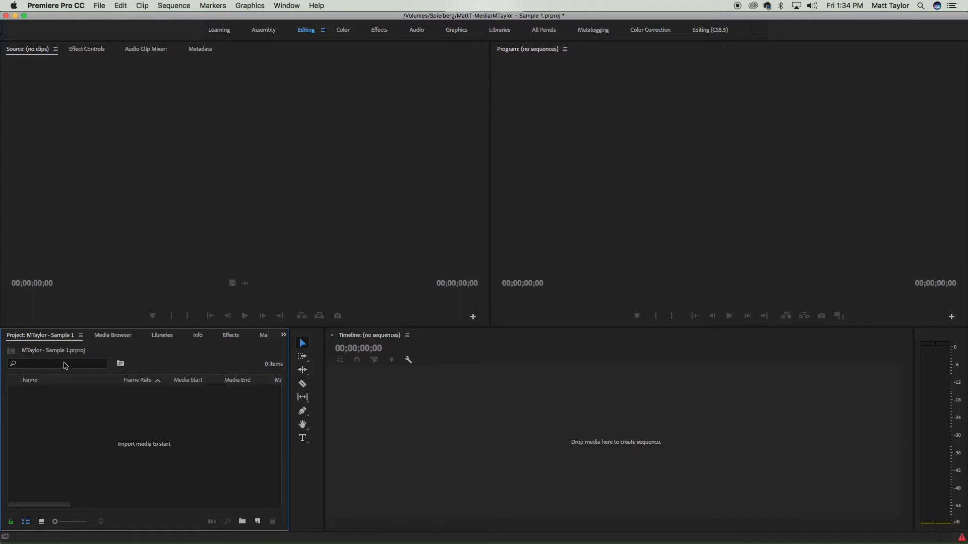
- Browse to the Tutorial folder in the Media Browser and import its media into the project
click(103, 337)
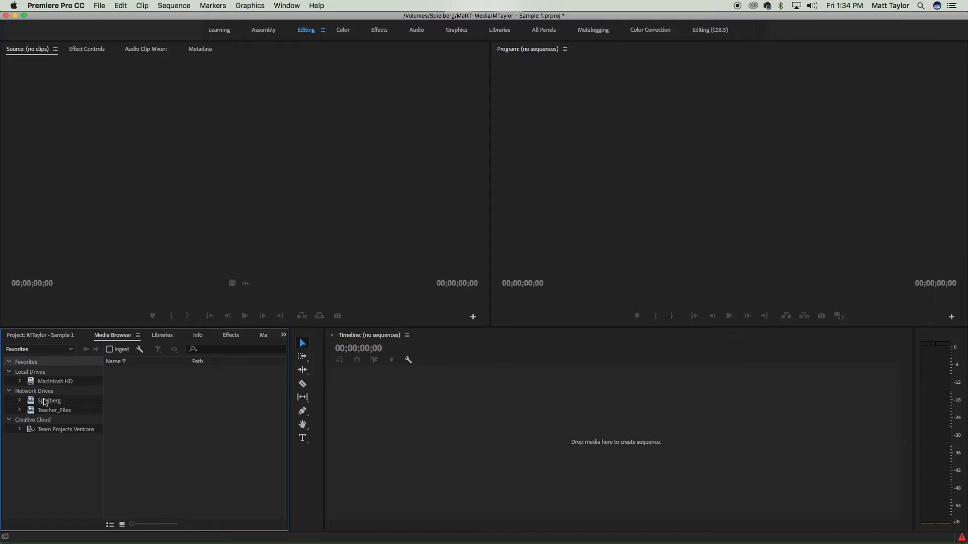
click(18, 403)
scroll(61, 428, down, 3)
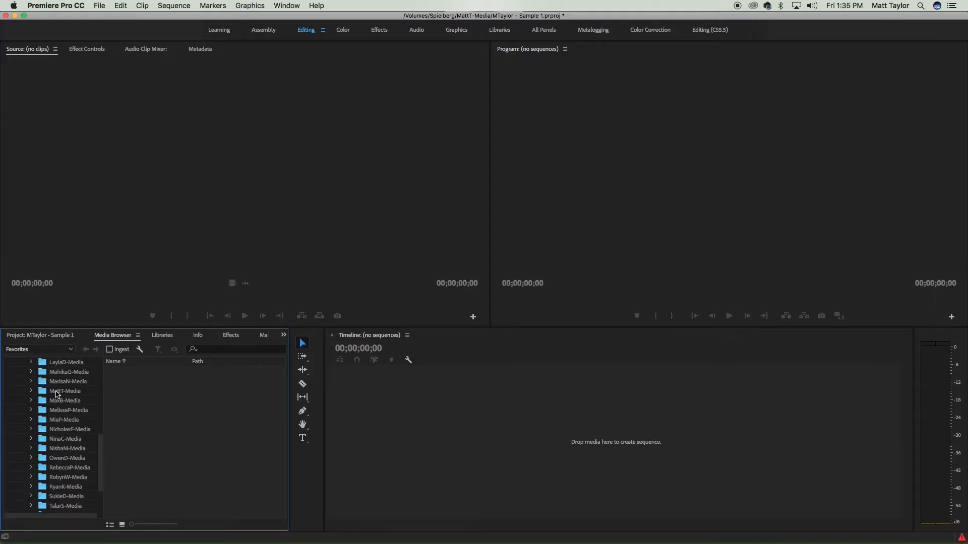
click(57, 392)
scroll(165, 430, down, 4)
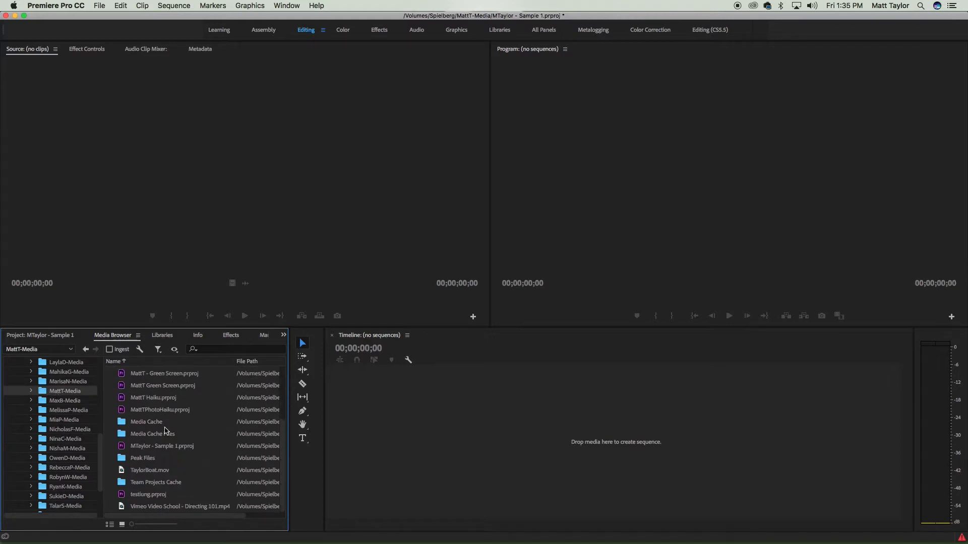
scroll(165, 430, up, 3)
scroll(165, 431, down, 3)
scroll(165, 429, up, 4)
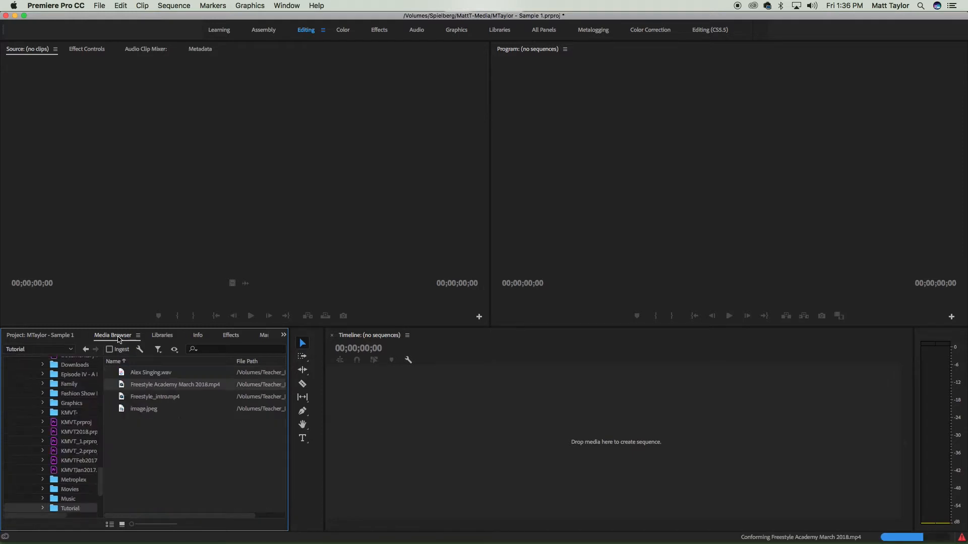
shift+click(148, 411)
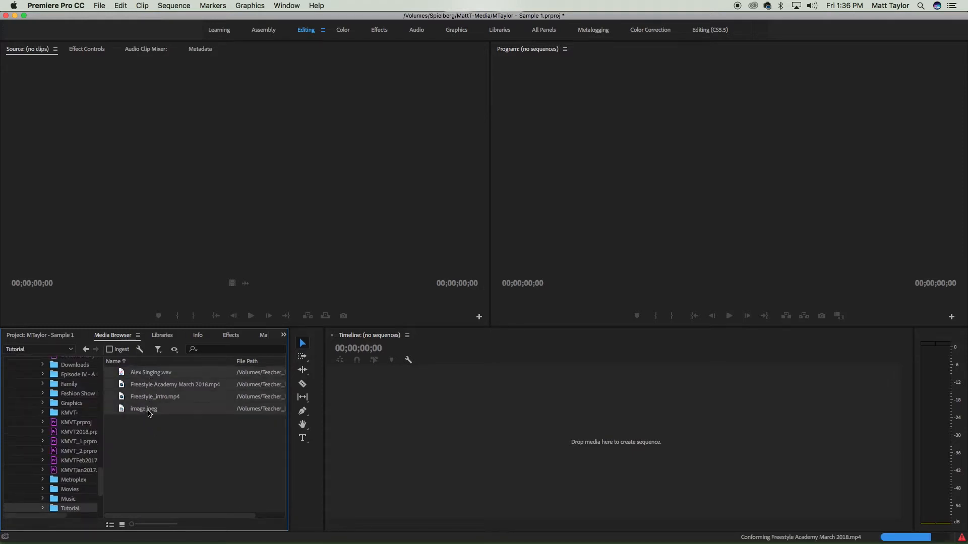
right_click(168, 374)
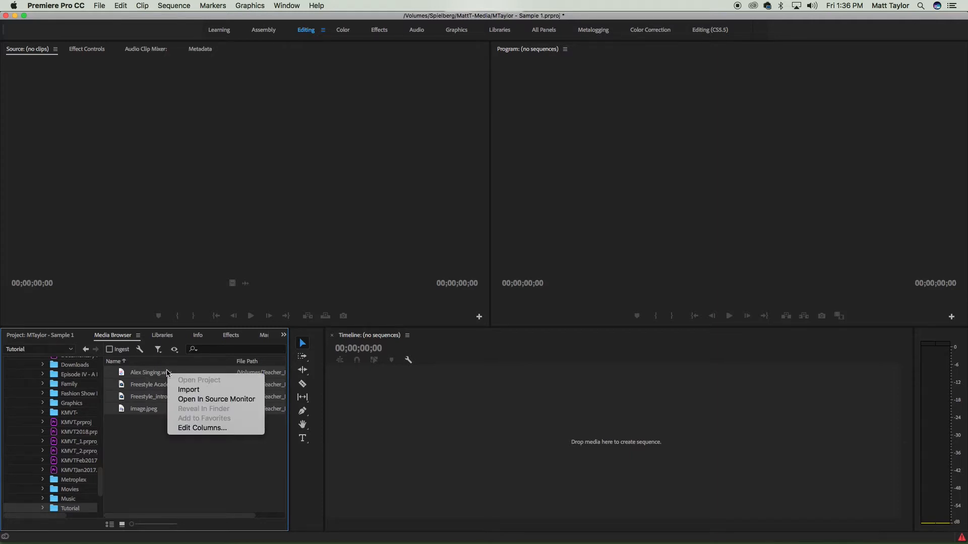
click(220, 389)
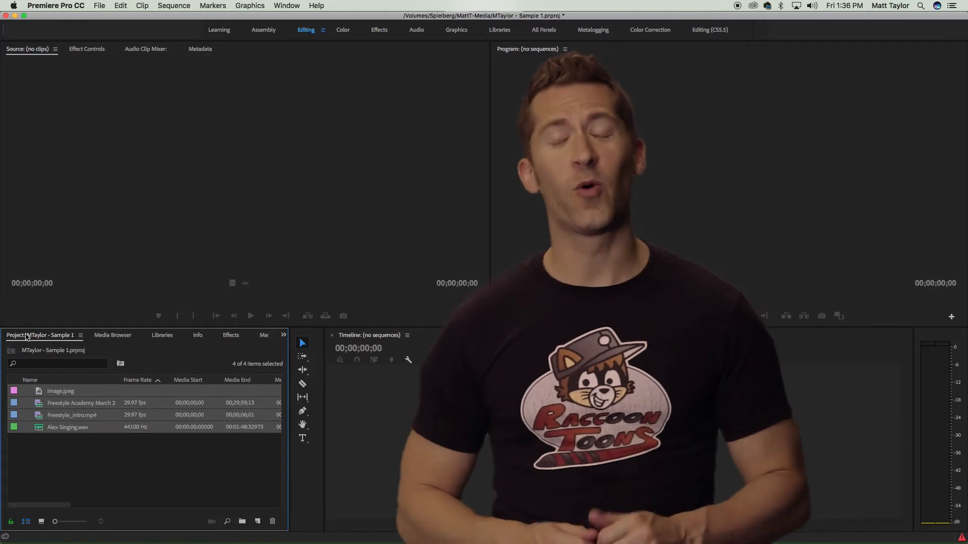
- View the project items as icons with smaller thumbnails before returning to list view
click(86, 470)
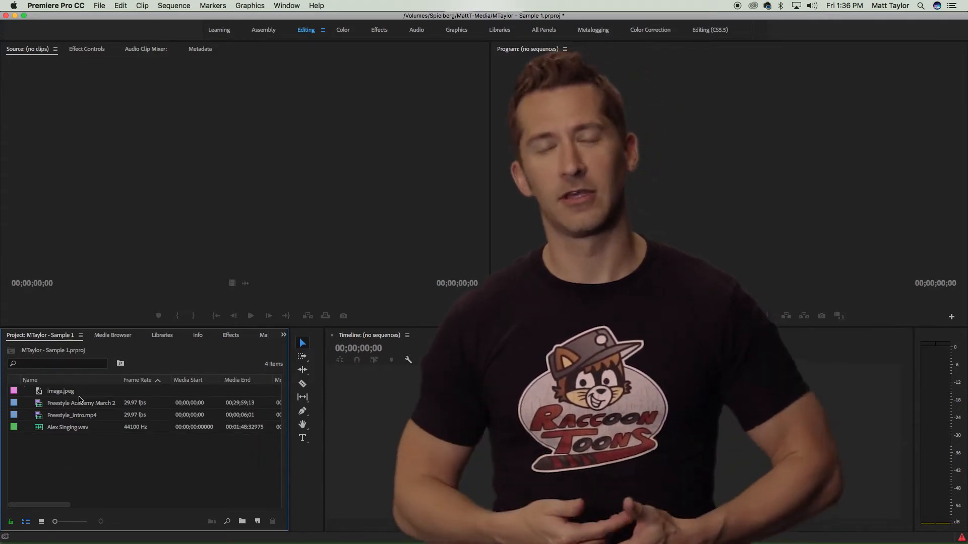
click(42, 522)
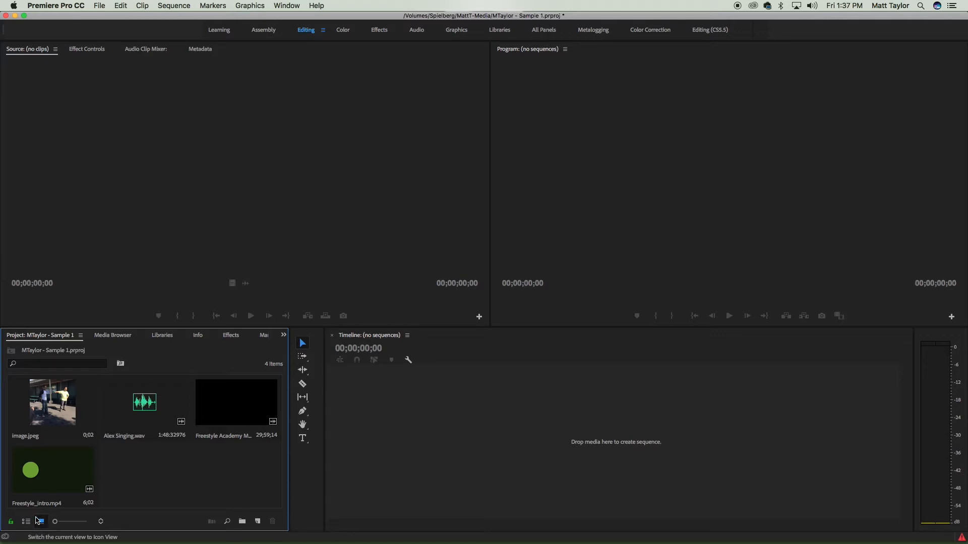
drag(59, 526, 36, 527)
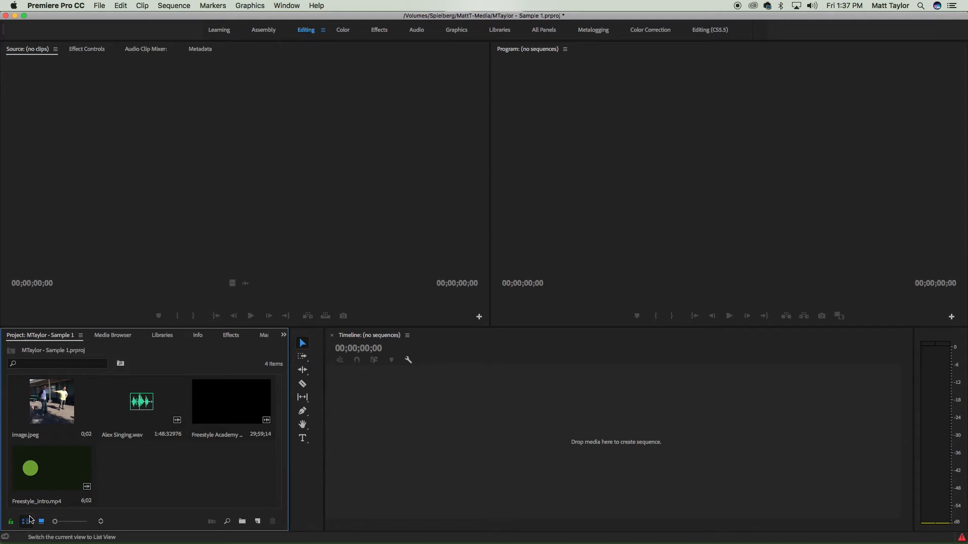
click(26, 521)
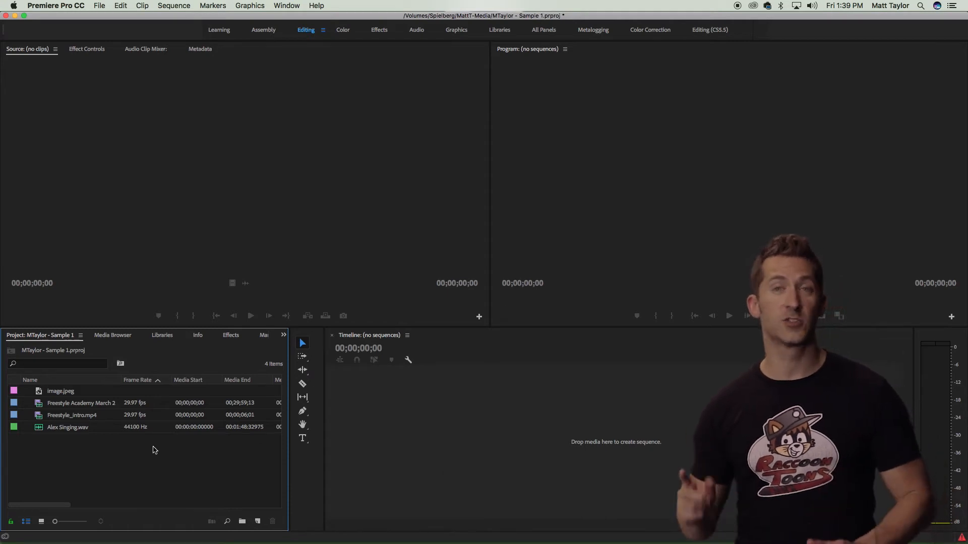
- Create a sequence from image.jpeg and set the program monitor zoom to Fit
click(141, 393)
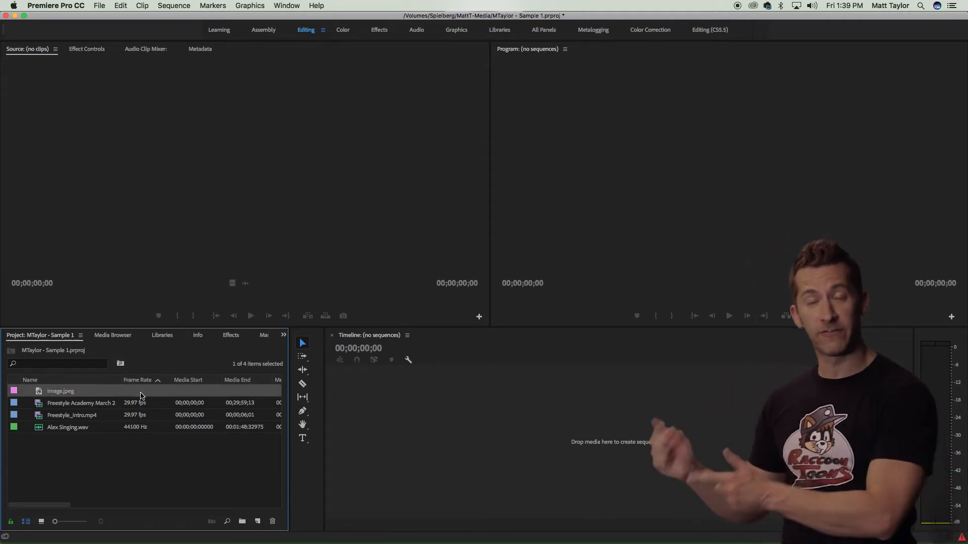
drag(39, 391, 543, 443)
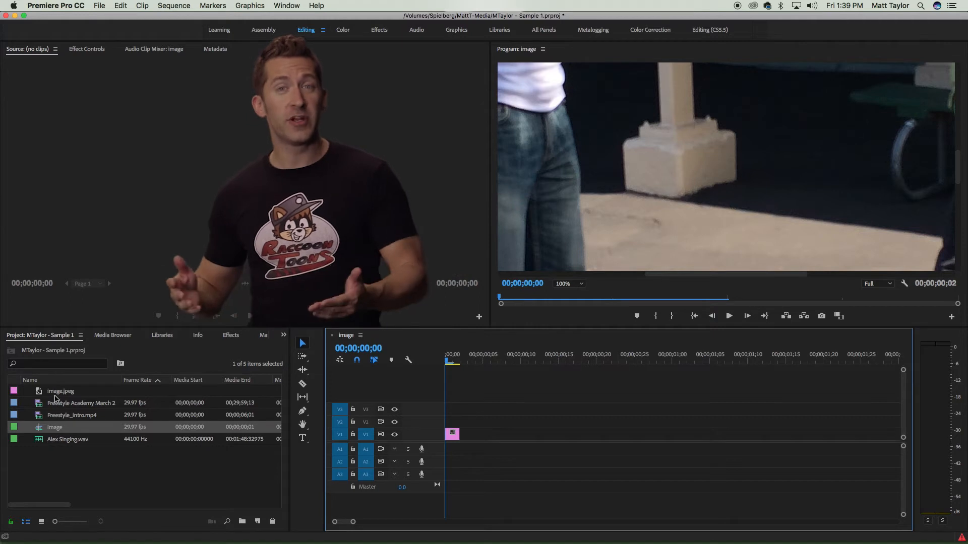
click(568, 284)
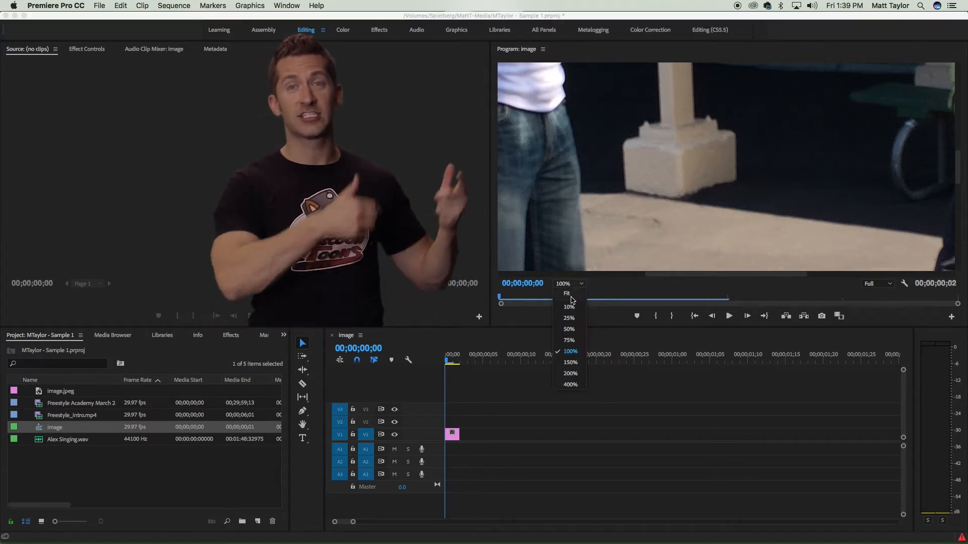
click(569, 295)
- Mute the A1 audio track in the timeline
click(161, 460)
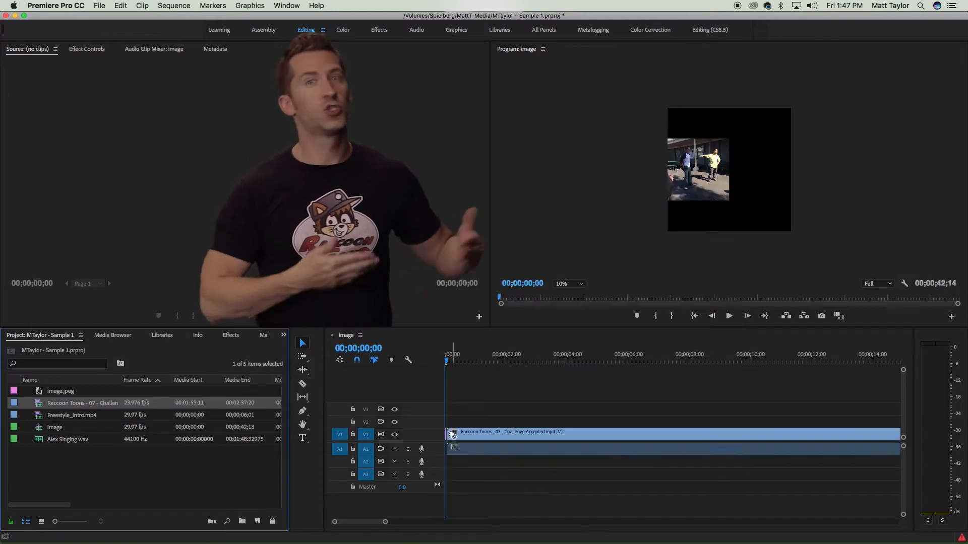
click(395, 449)
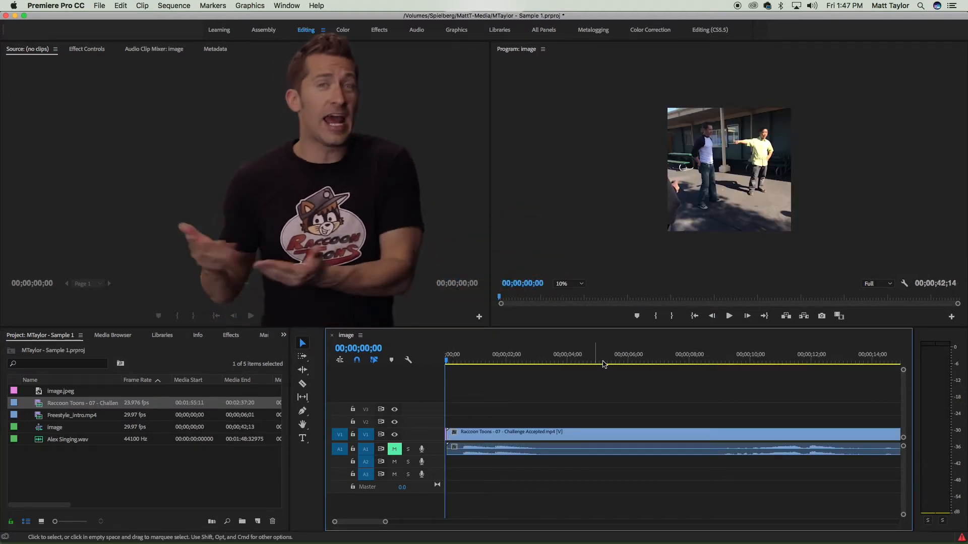
- Move the playhead to 00;00;12;06 by jumping and stepping frame by frame
click(815, 358)
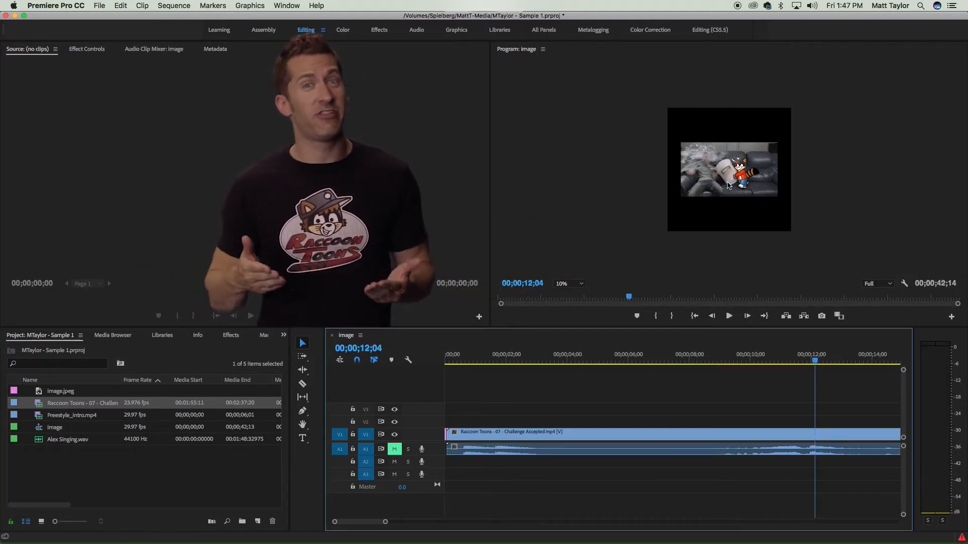
key(shift+Left)
key(shift+Left)
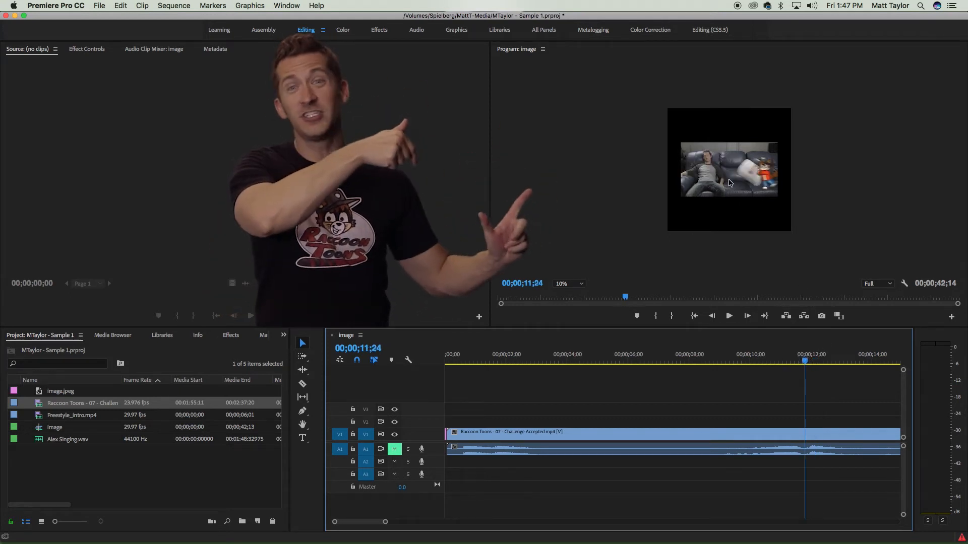
key(Right)
key(Right)
key(Right)
key(Right)
key(Right)
key(Right)
key(Right)
key(Right)
key(Right)
key(Right)
key(Right)
key(Right)
key(Right)
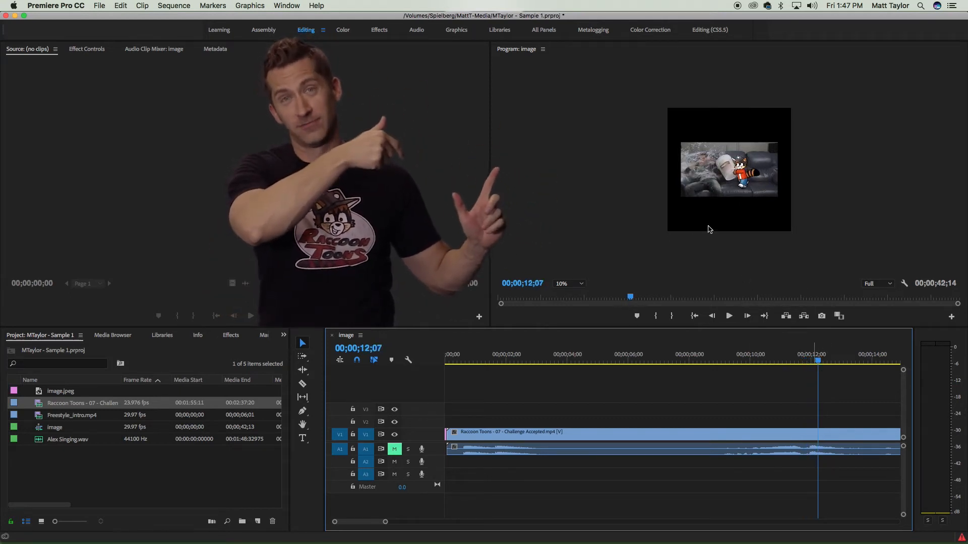
key(Left)
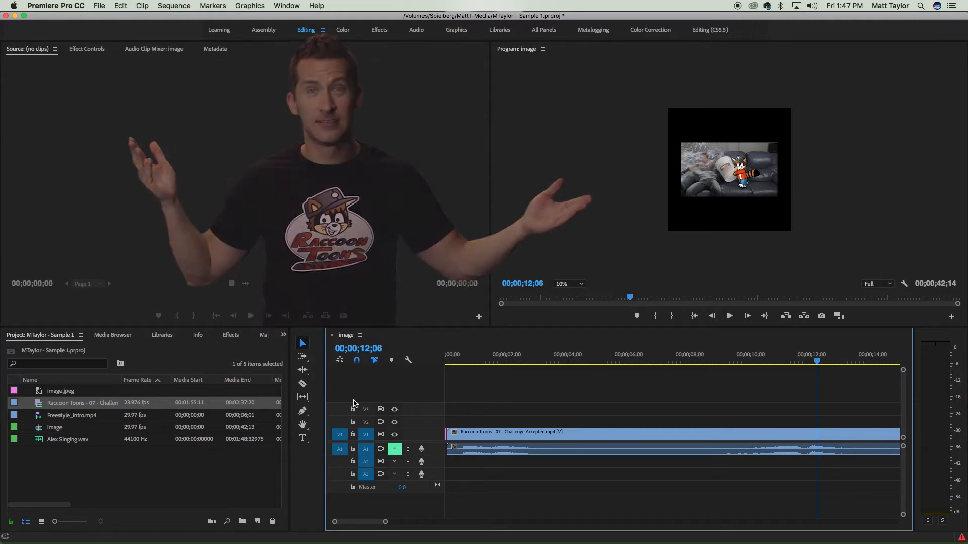
- Delete the Raccoon Toons clip from the timeline
click(492, 439)
key(Delete)
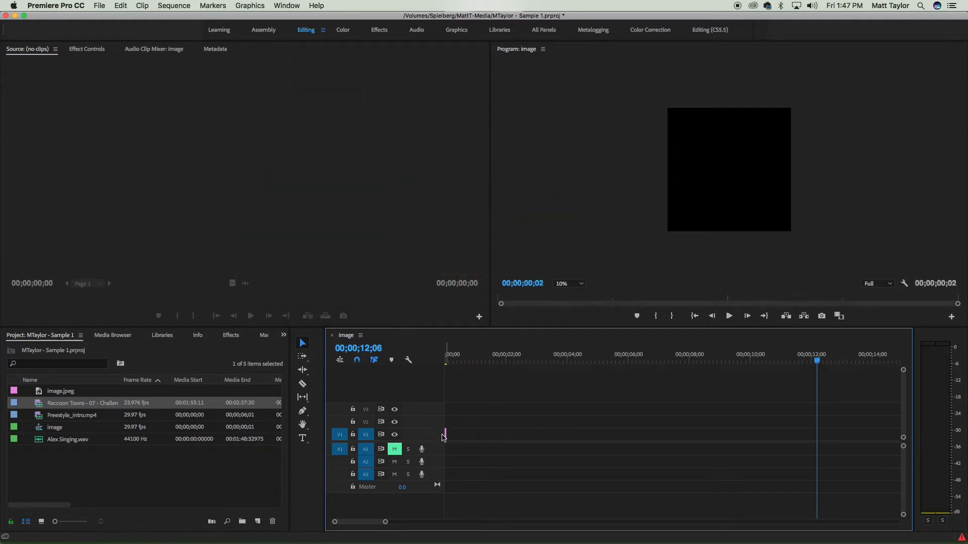
- Delete the image sequence from the project
click(48, 439)
click(57, 427)
key(Delete)
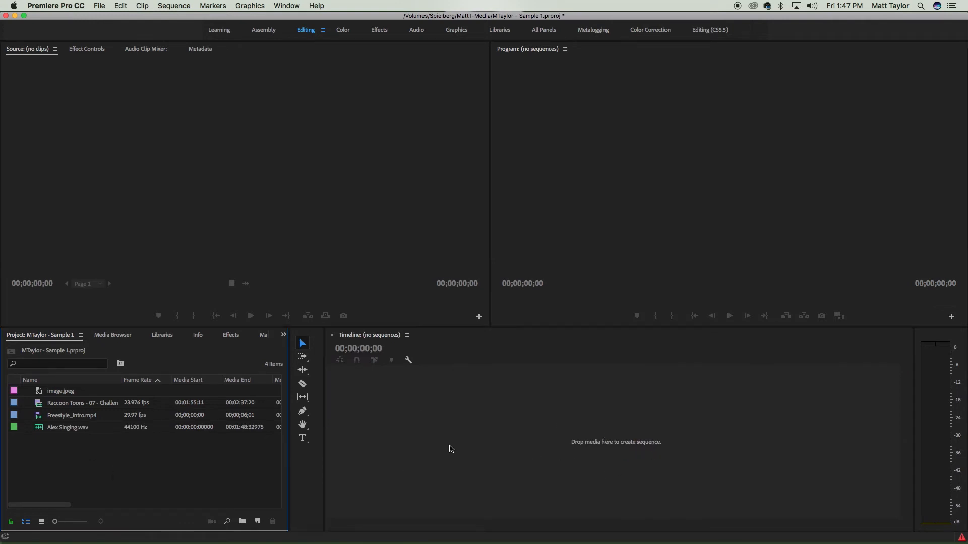
- Create a new sequence from the Digital SLR DSLR 1080p24 preset, keeping the name Sequence 01
click(160, 3)
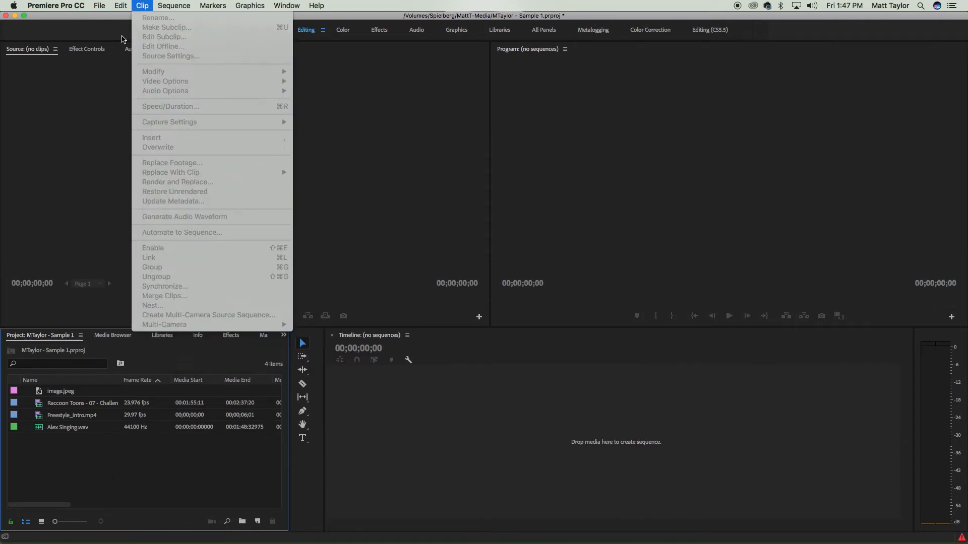
mouse_move(99, 5)
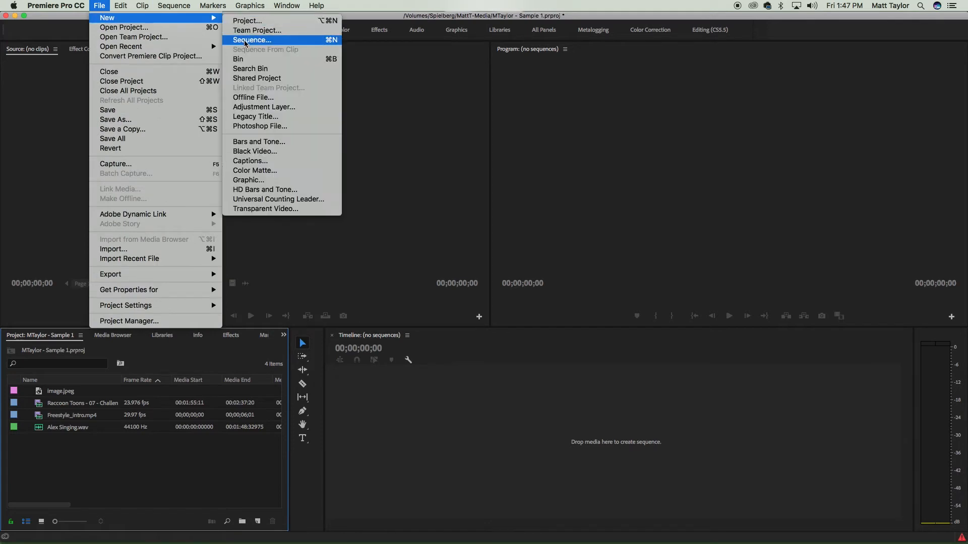
click(335, 41)
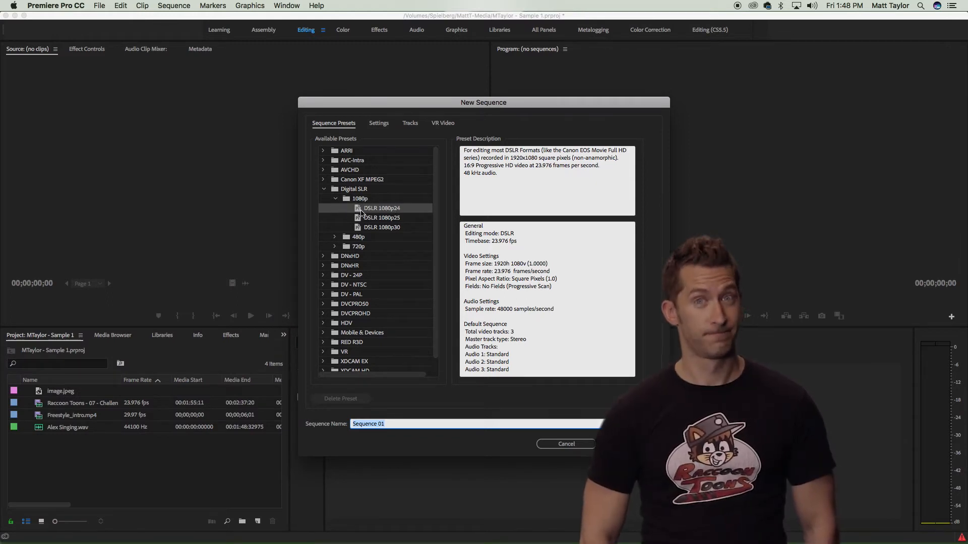
click(402, 228)
click(401, 209)
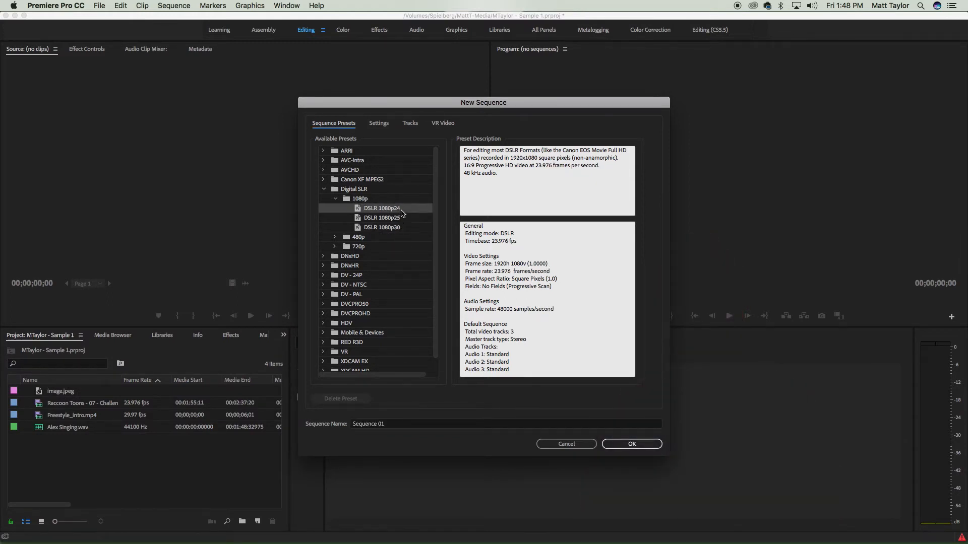
click(403, 220)
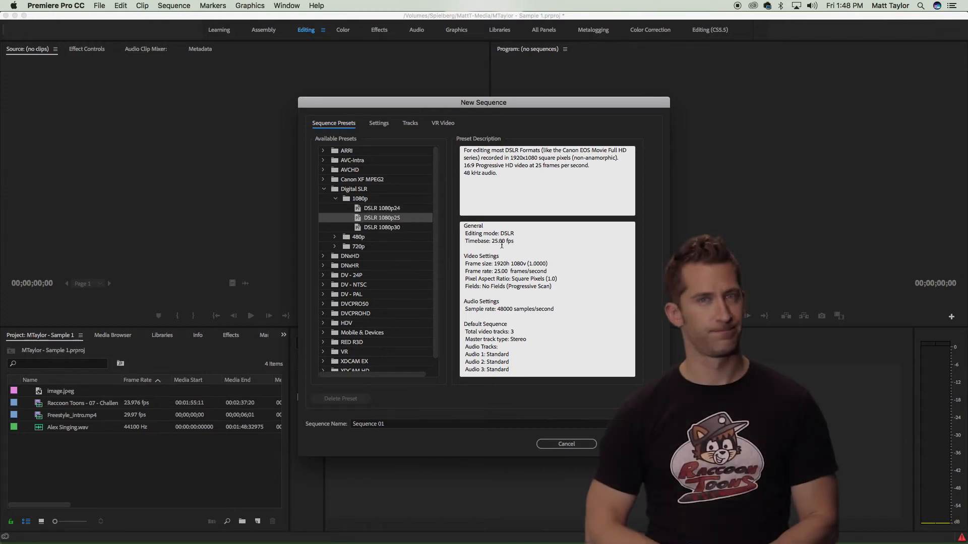
click(406, 230)
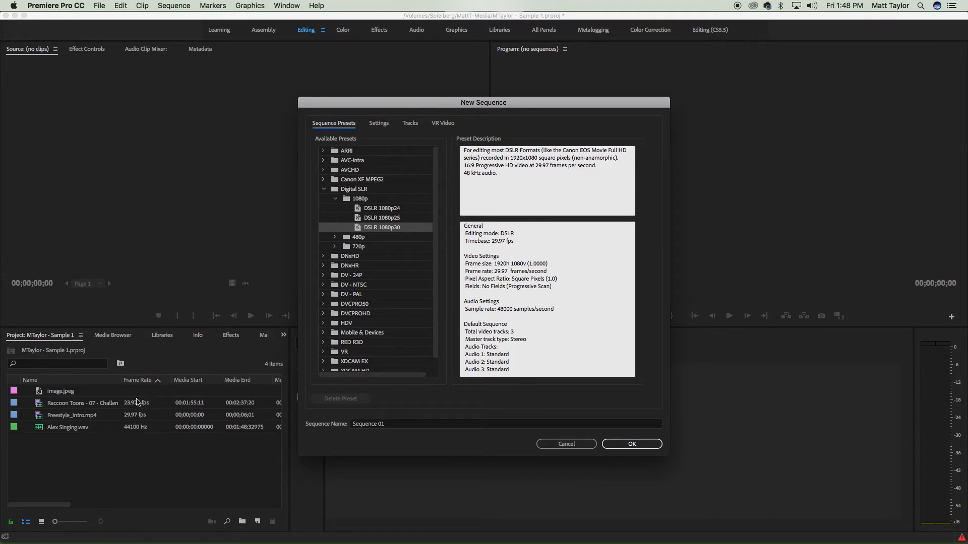
click(391, 209)
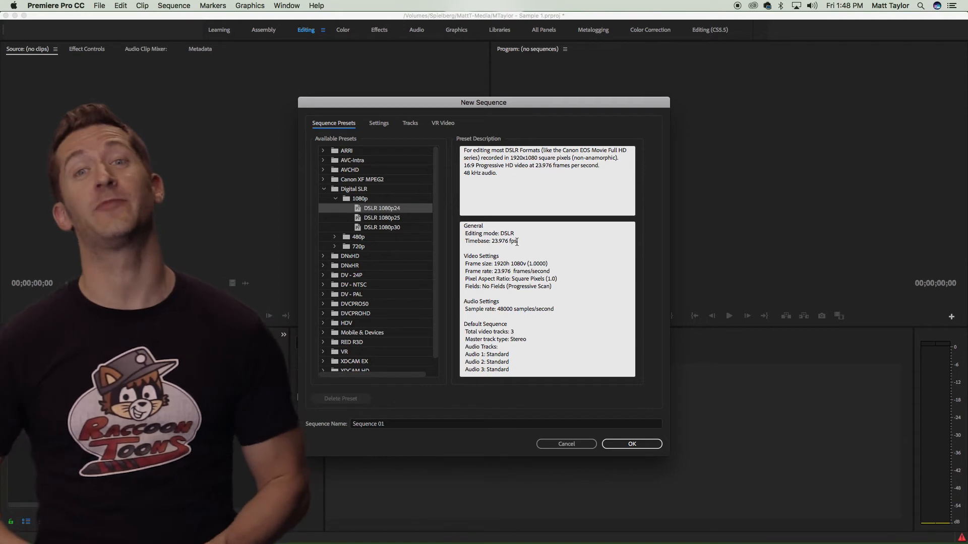
click(646, 445)
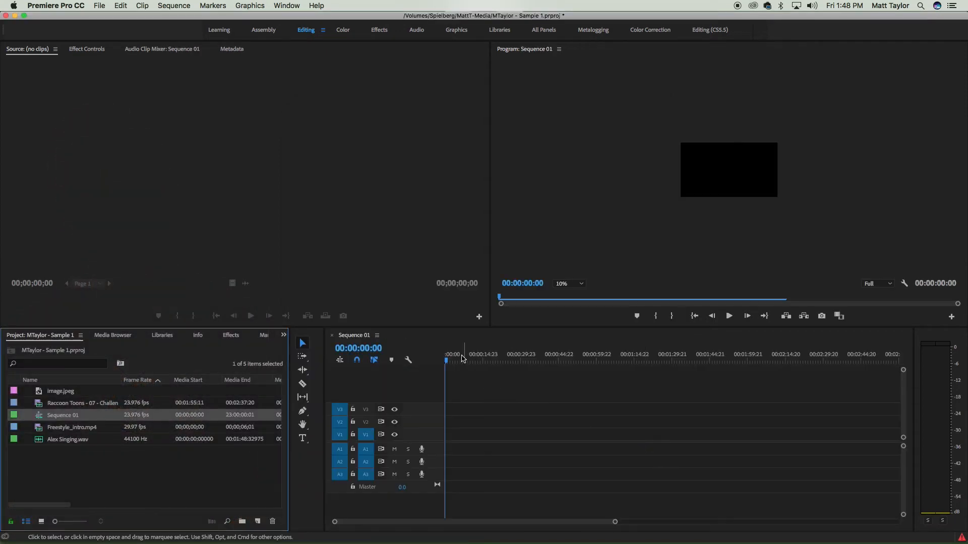
- Add the Raccoon Toons clip to Sequence 01 and mute the A1 audio track
click(40, 405)
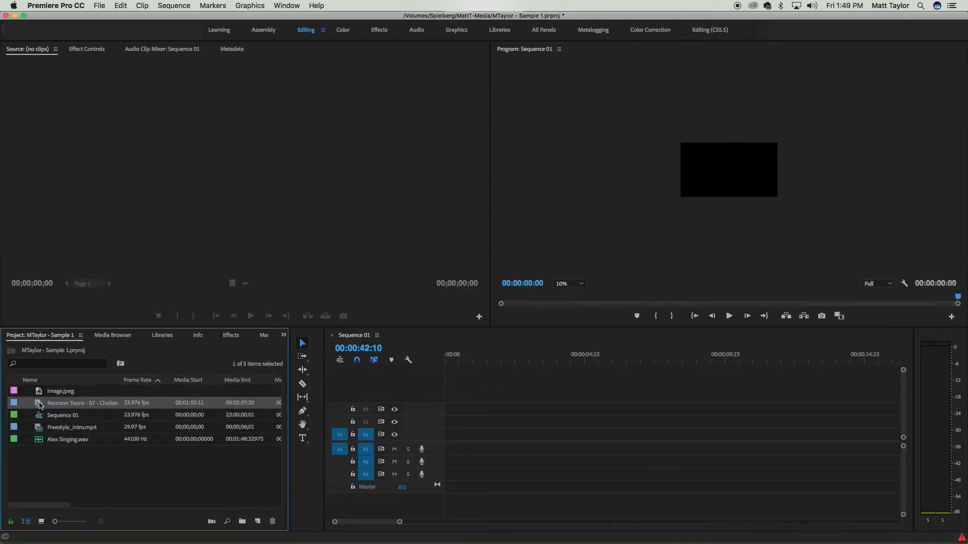
drag(38, 404, 420, 440)
click(395, 449)
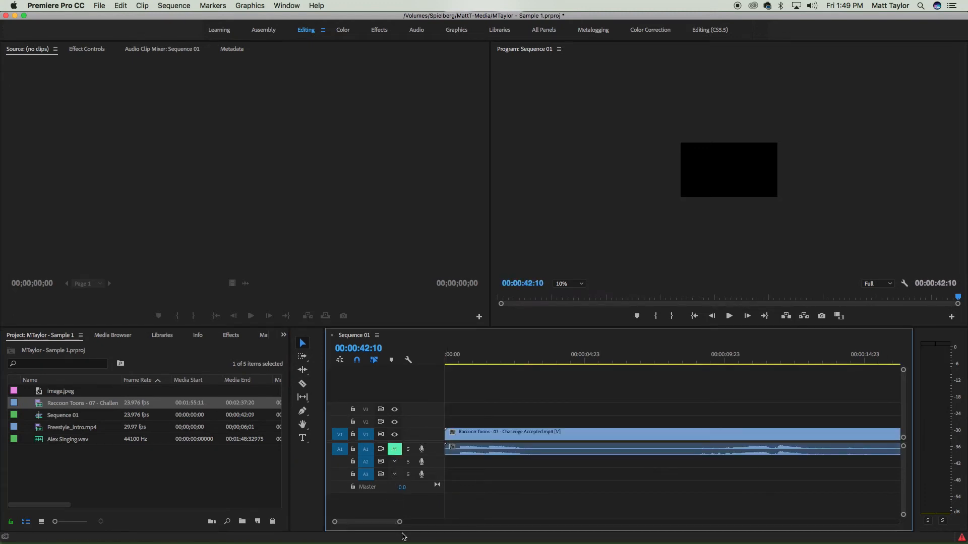
- Set the Program Monitor zoom to Fit and scrub the playhead to about 00:00:11:08
drag(402, 527, 507, 526)
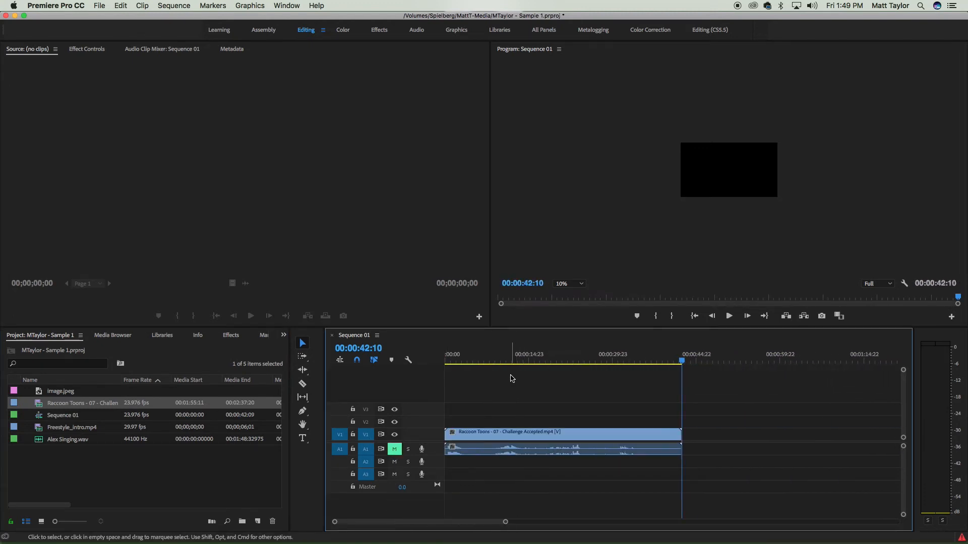
click(510, 356)
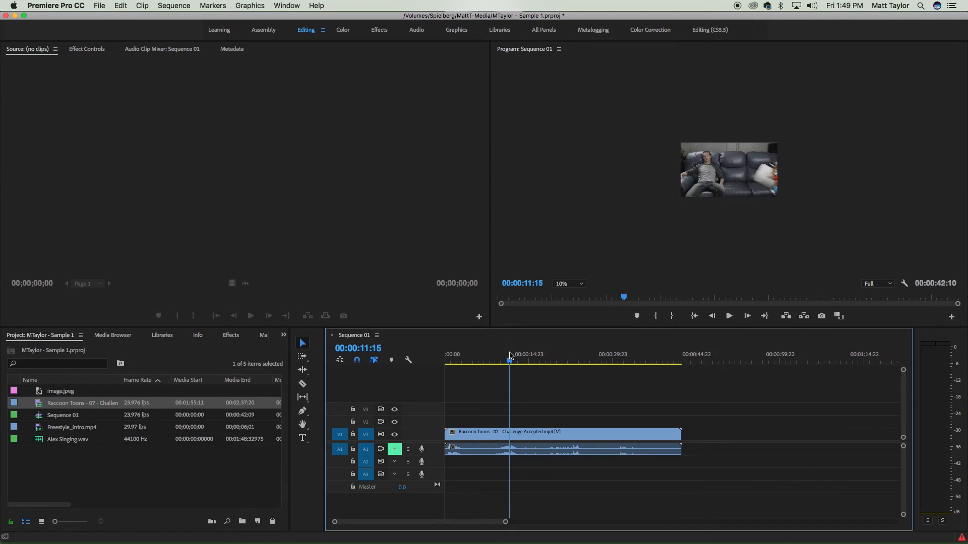
click(567, 286)
click(570, 295)
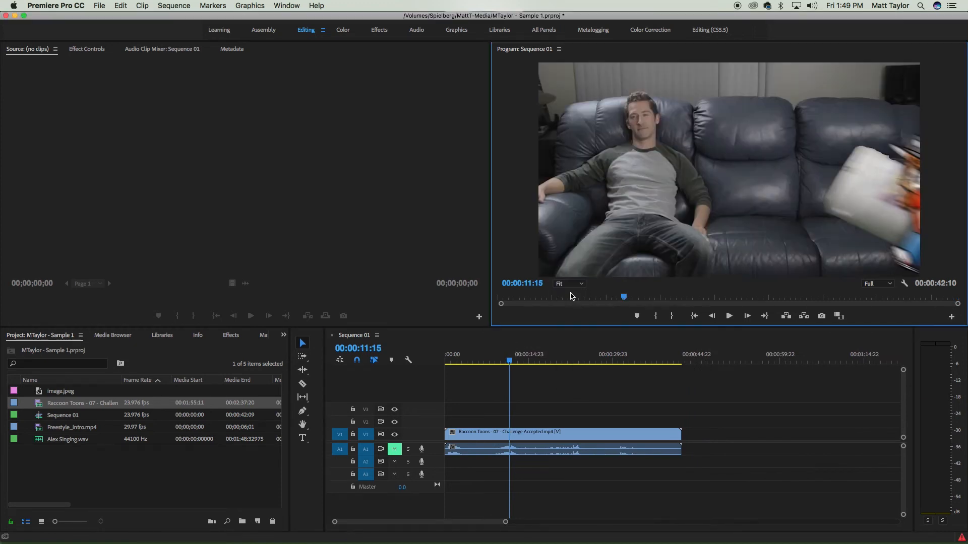
drag(512, 362, 507, 362)
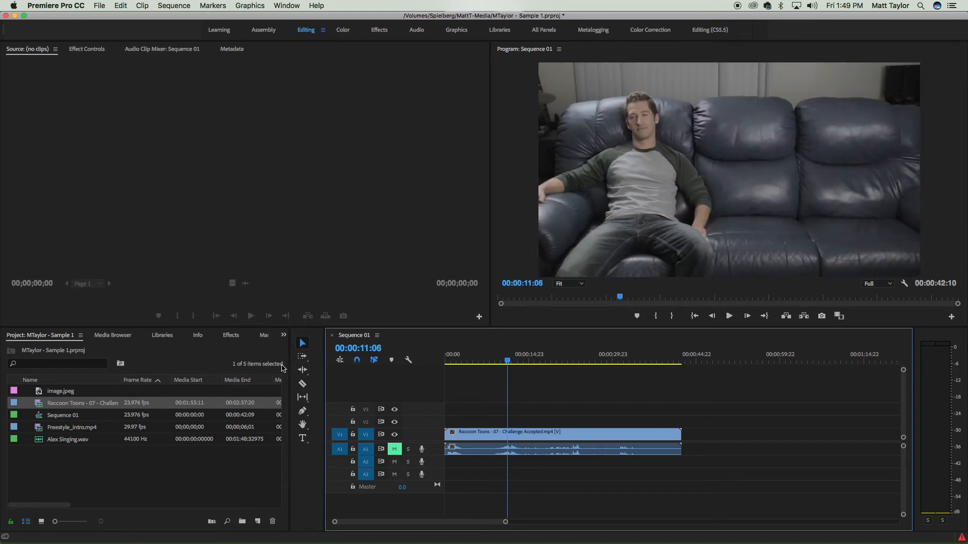
- Place Image.jpeg on V1 directly after the Raccoon Toons clip
click(47, 393)
drag(419, 411, 691, 446)
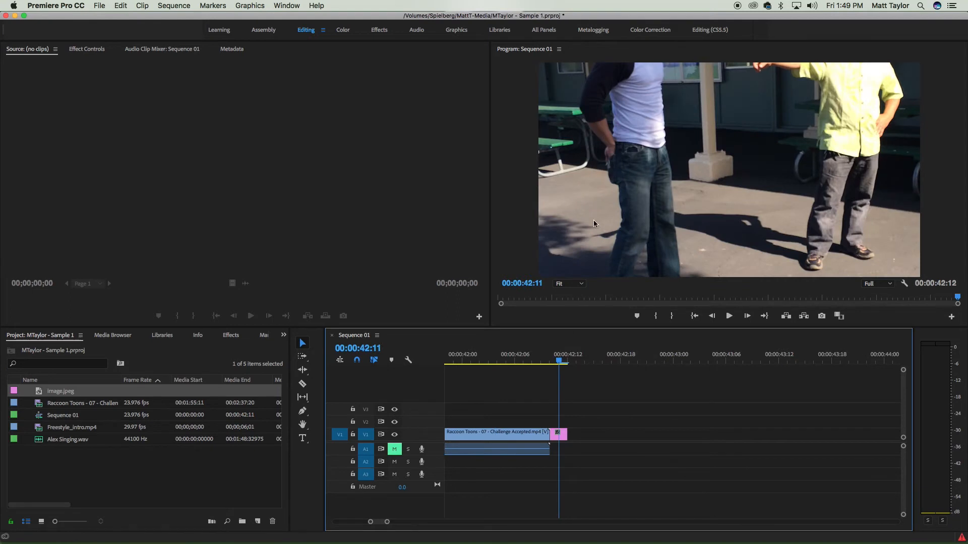
- Set the Program Monitor zoom to 10% and reposition the image slightly downward in the frame
click(580, 286)
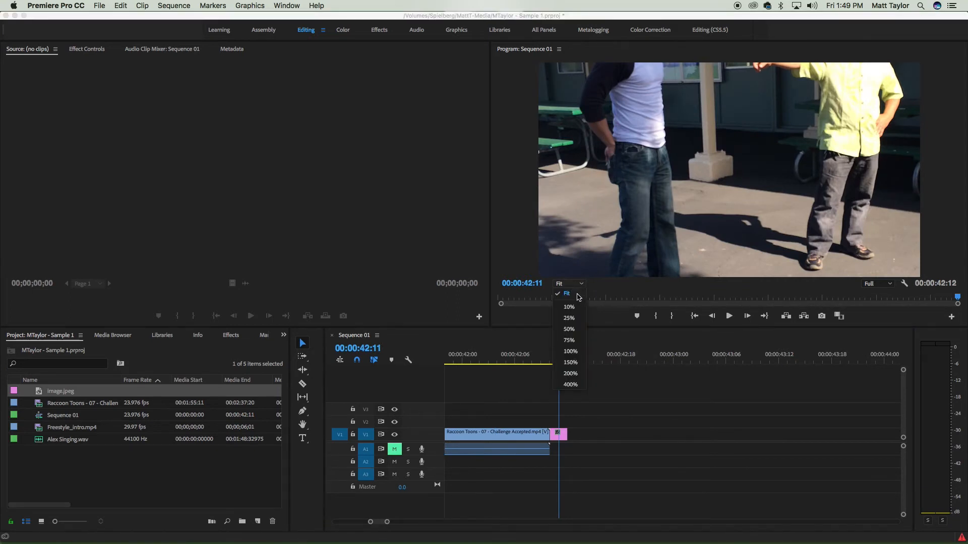
click(569, 307)
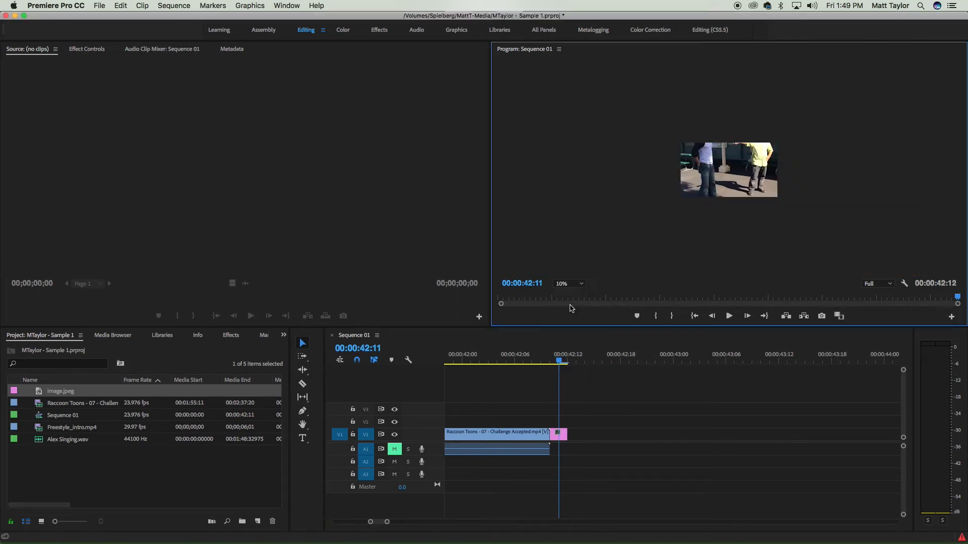
double_click(725, 168)
drag(742, 154, 743, 180)
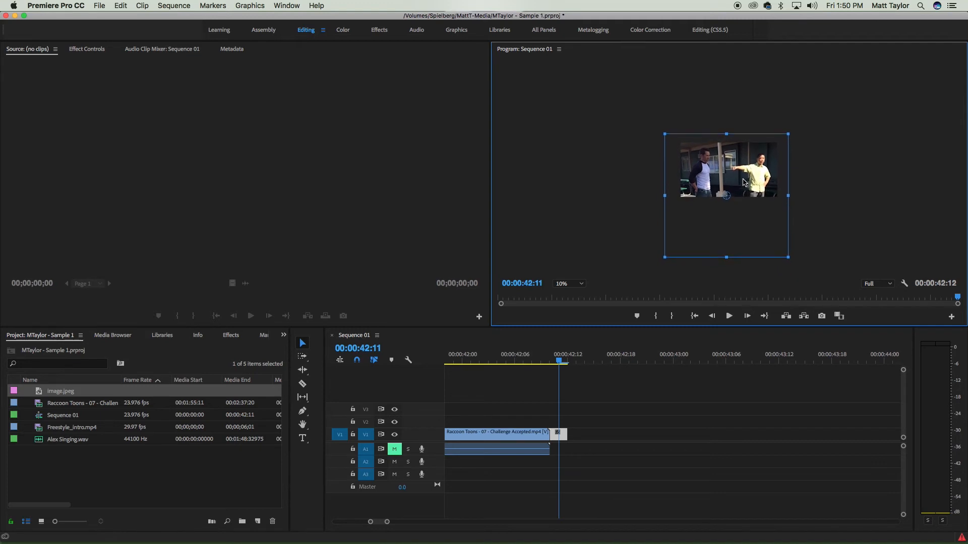
click(594, 199)
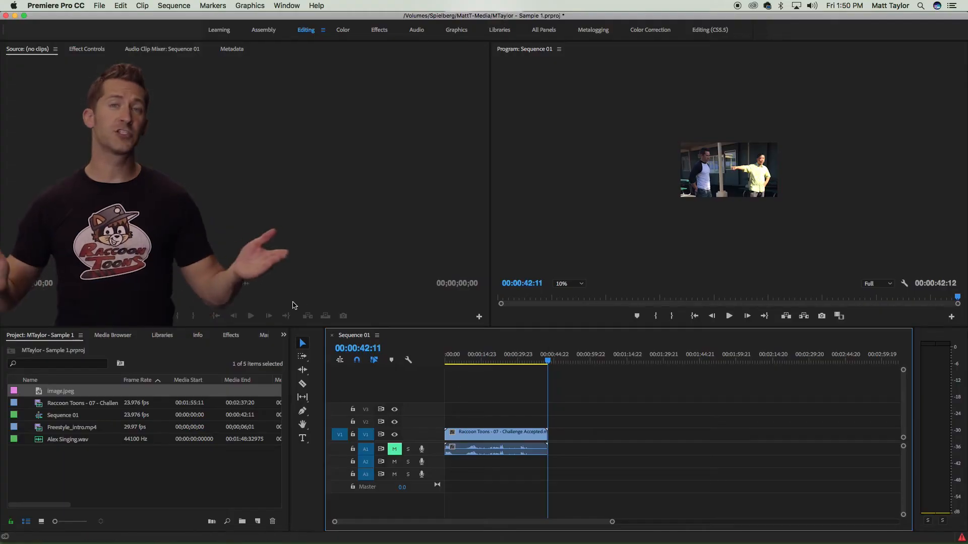
- Open Freestyle_intro.mp4 in the Source Monitor and mark In at 00;00;02;19 and Out at about 00;00;03;14
click(42, 440)
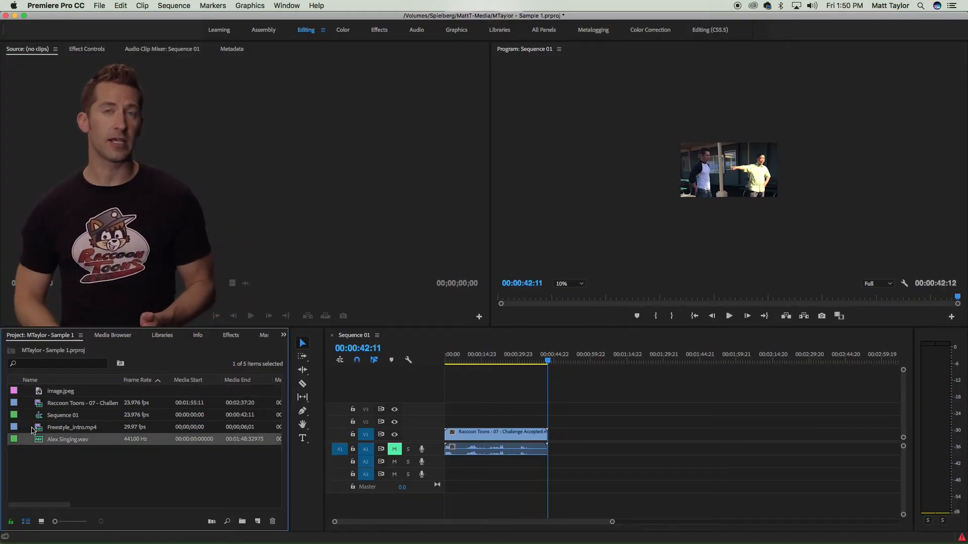
click(42, 429)
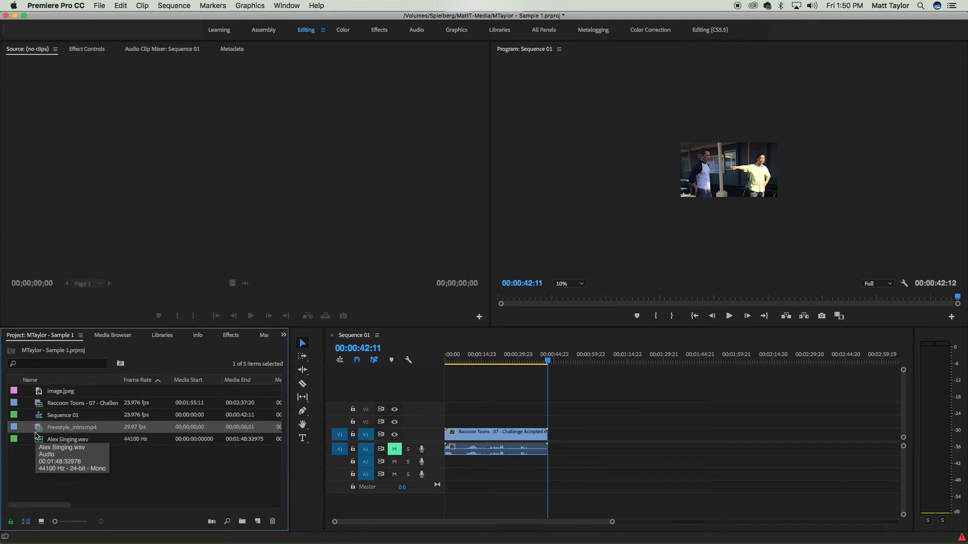
double_click(47, 427)
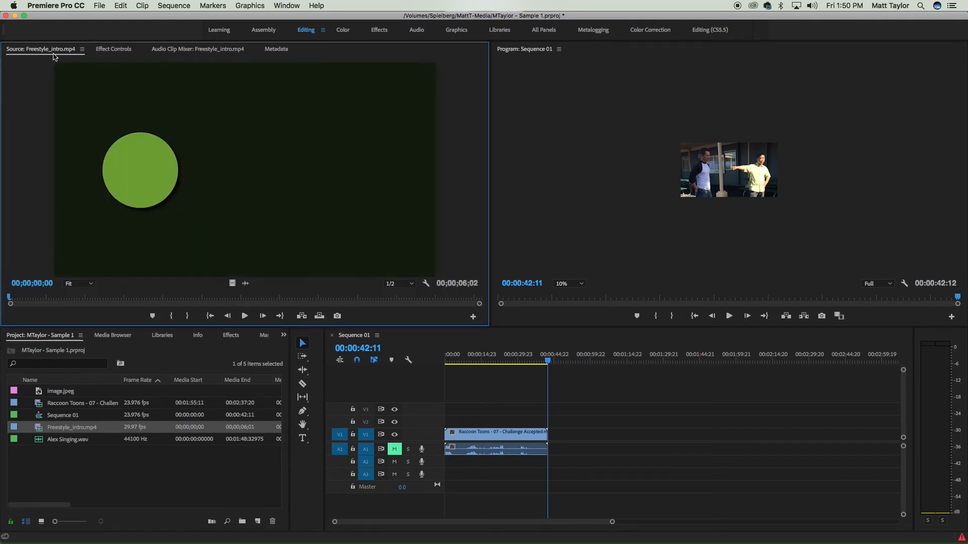
key(space)
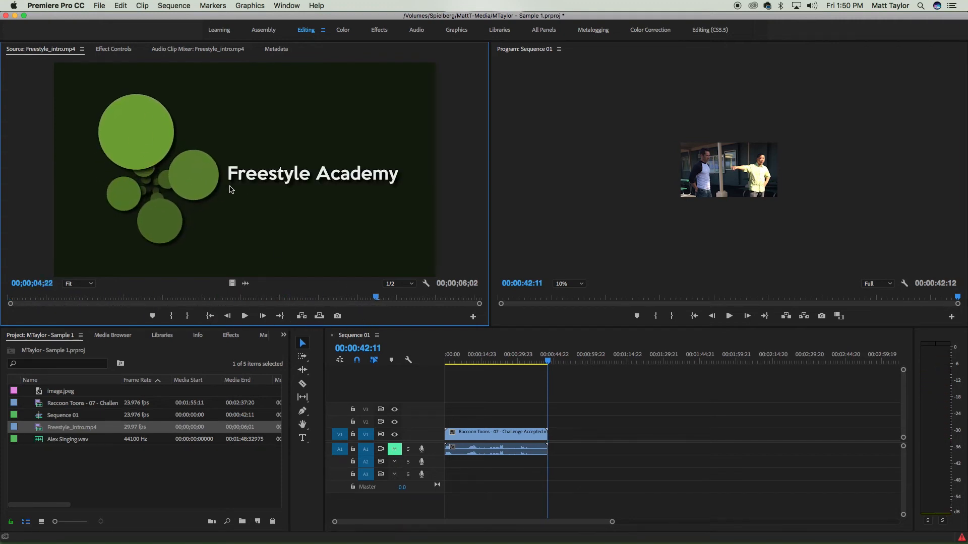
click(214, 298)
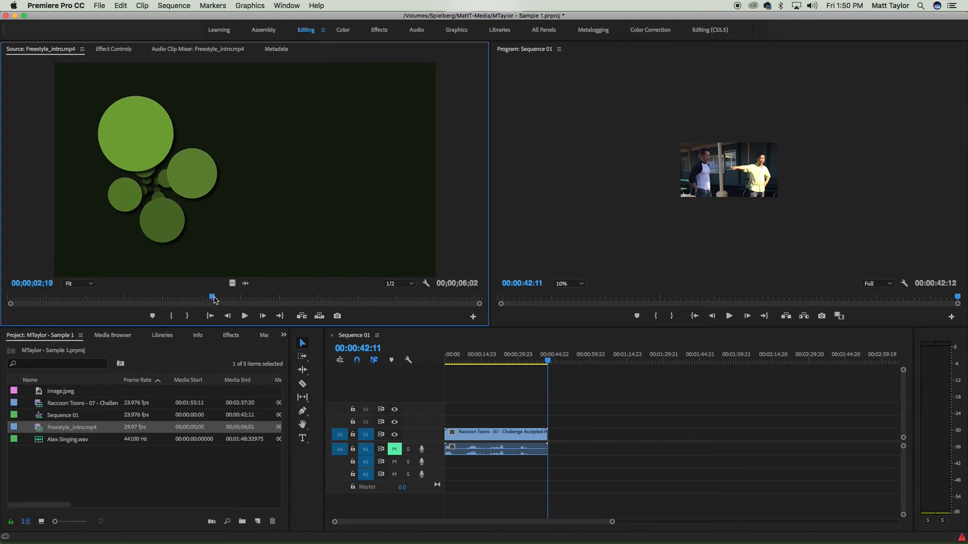
click(175, 319)
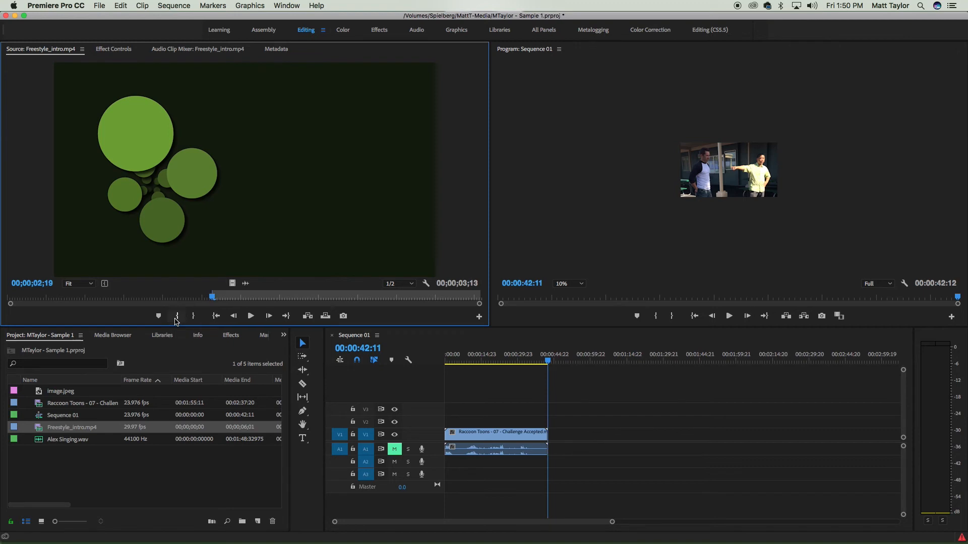
key(space)
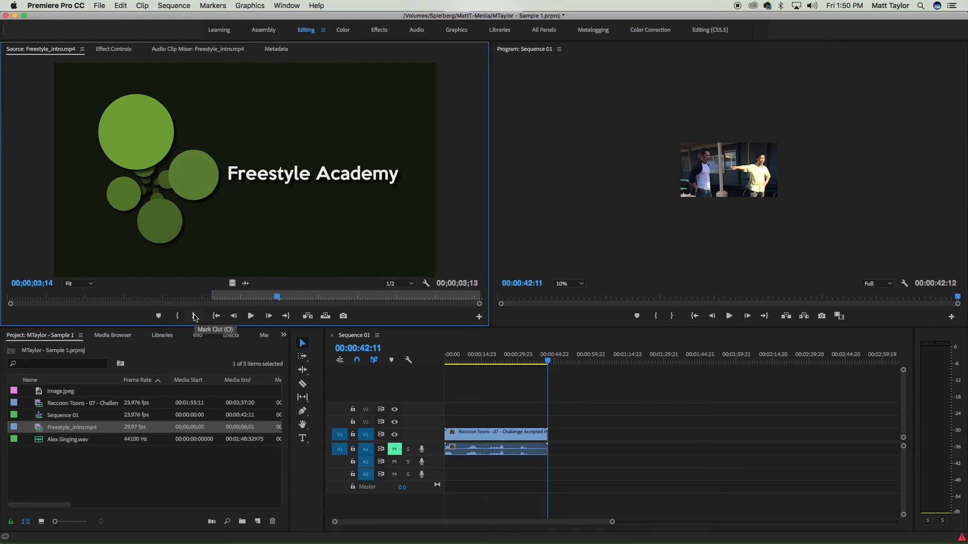
click(195, 316)
- Insert the marked Freestyle intro portion onto the sequence after the existing clips
drag(237, 184, 558, 439)
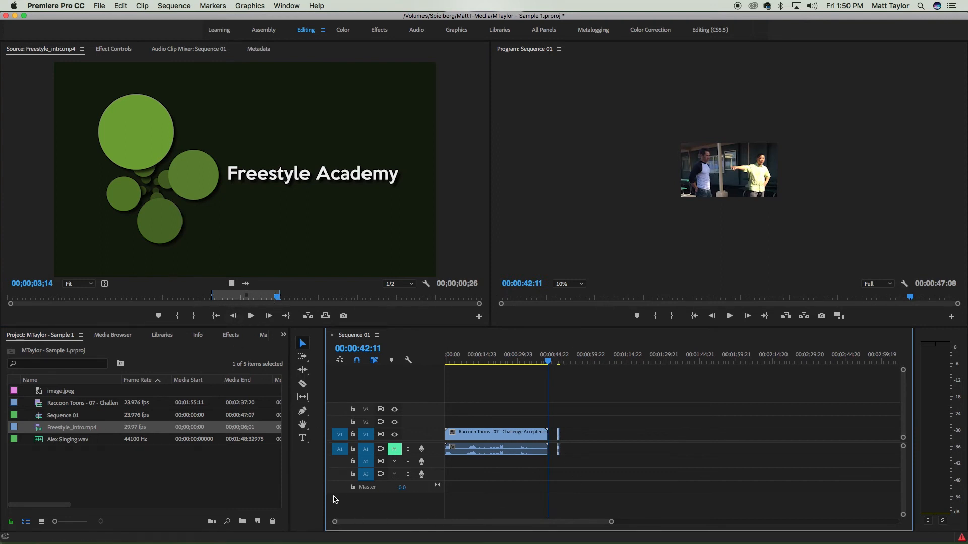
mouse_move(335, 522)
mouse_down()
mouse_move(383, 521)
mouse_move(353, 522)
mouse_up()
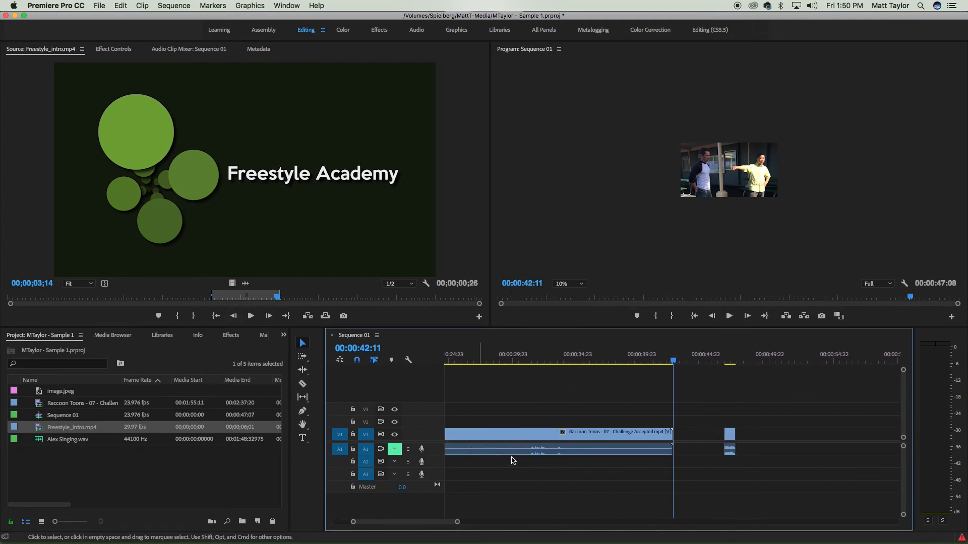
click(731, 357)
drag(732, 359, 734, 361)
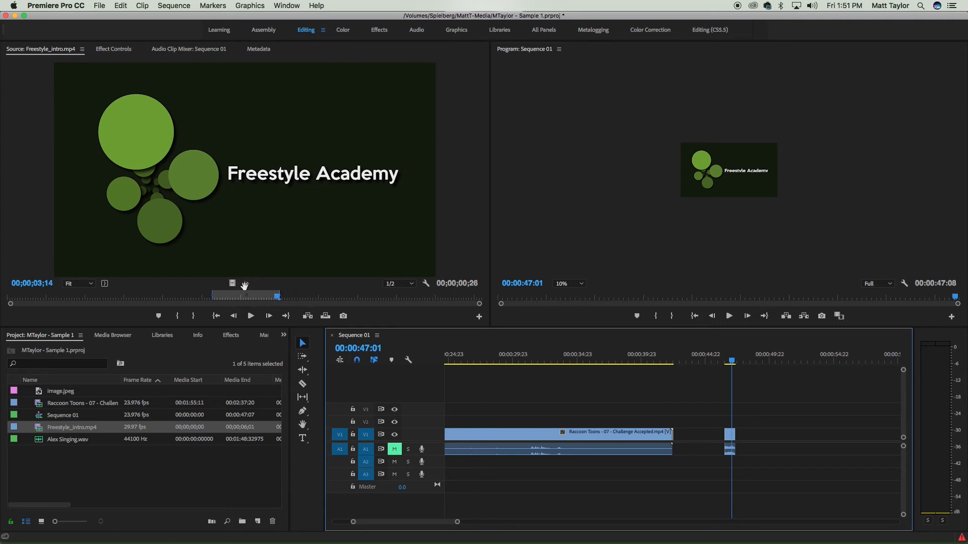
drag(245, 285, 770, 445)
click(764, 357)
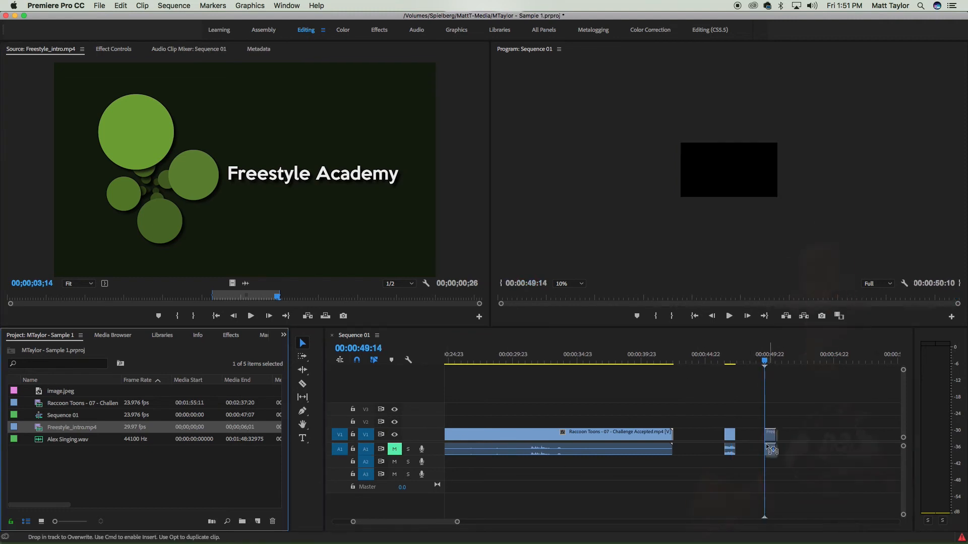
drag(771, 438, 192, 438)
- Add another copy of the Raccoon Toons clip to V1 after the intro
drag(85, 403, 822, 435)
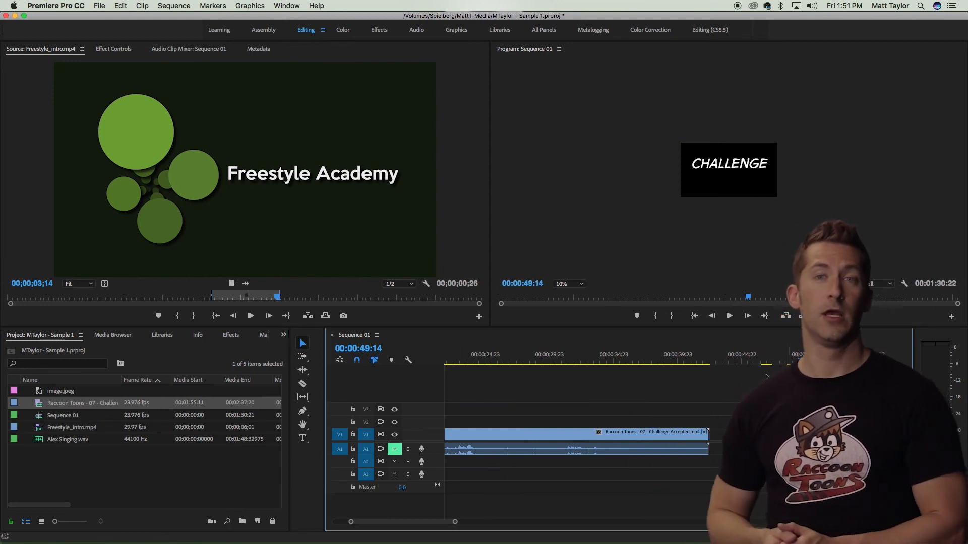
drag(452, 521, 533, 534)
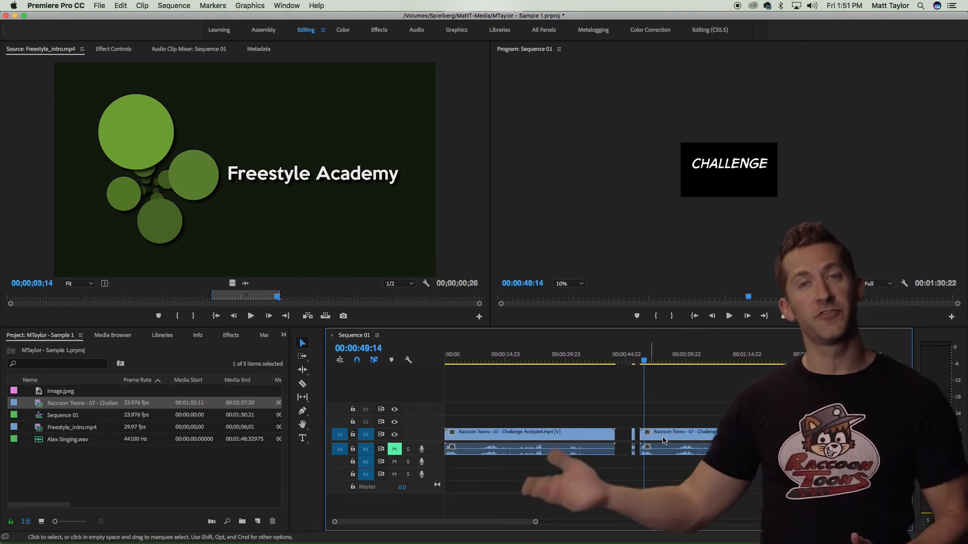
drag(466, 526, 469, 523)
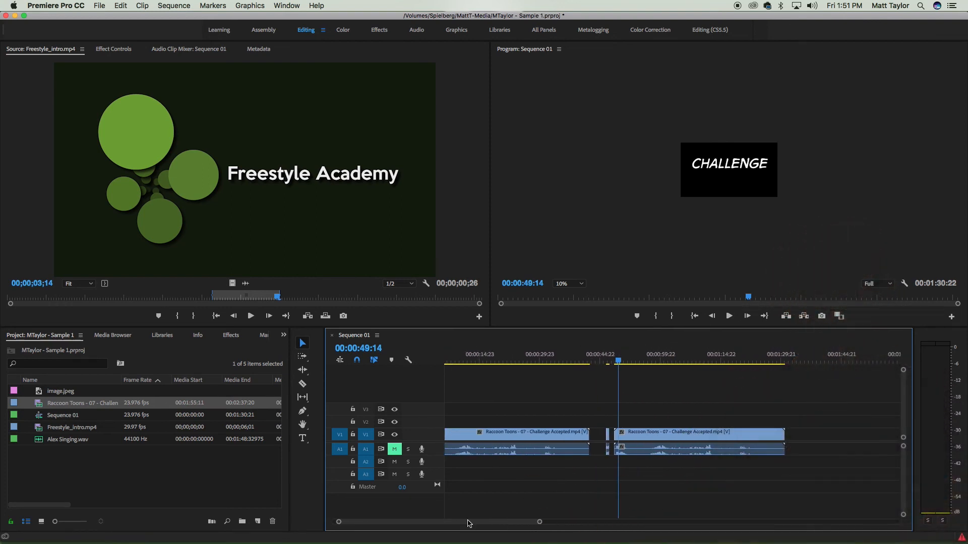
- Cut the second Raccoon Toons clip at two points with the Razor tool
click(302, 386)
click(637, 439)
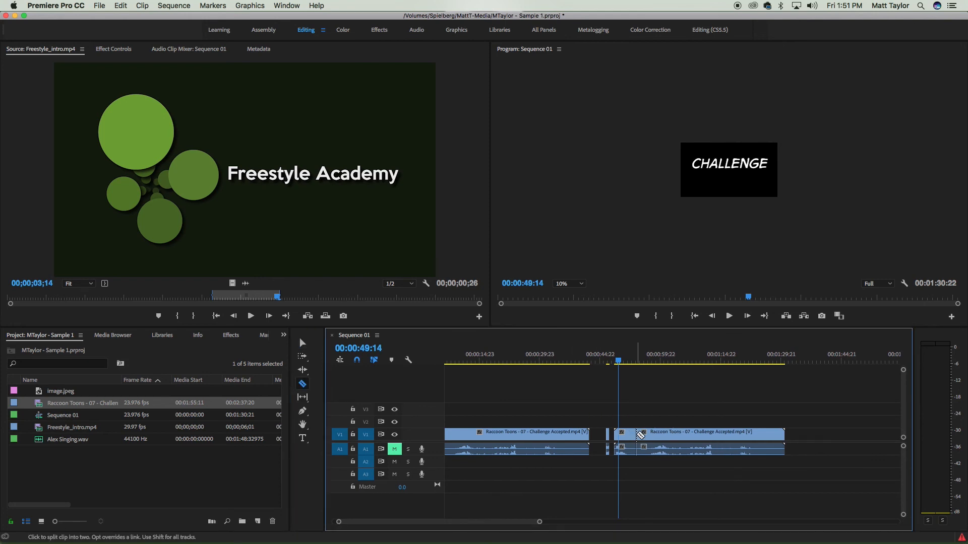
click(668, 434)
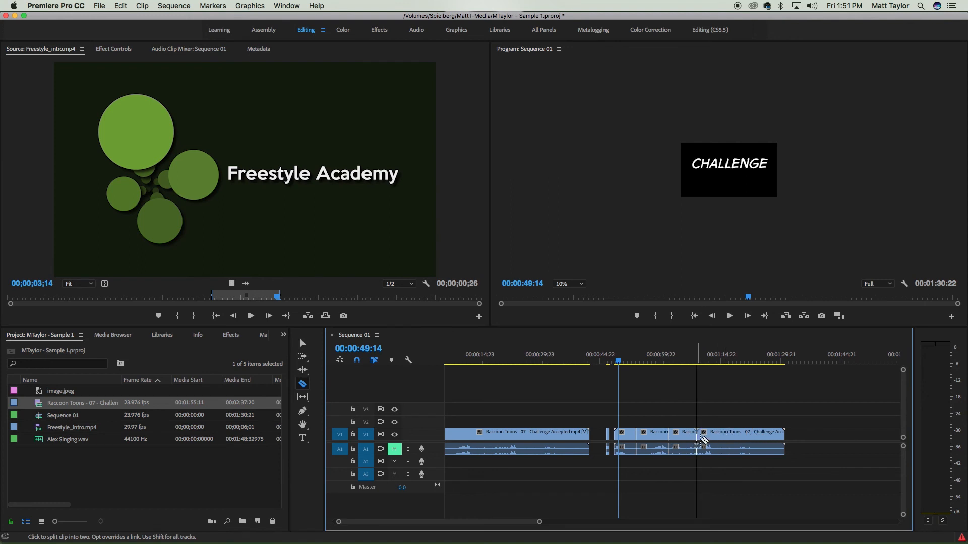
- Rearrange the cut segments, moving one to the end of the sequence and lifting another onto a higher video track
click(303, 344)
click(651, 435)
drag(651, 435, 852, 435)
drag(676, 434, 651, 442)
drag(728, 437, 728, 419)
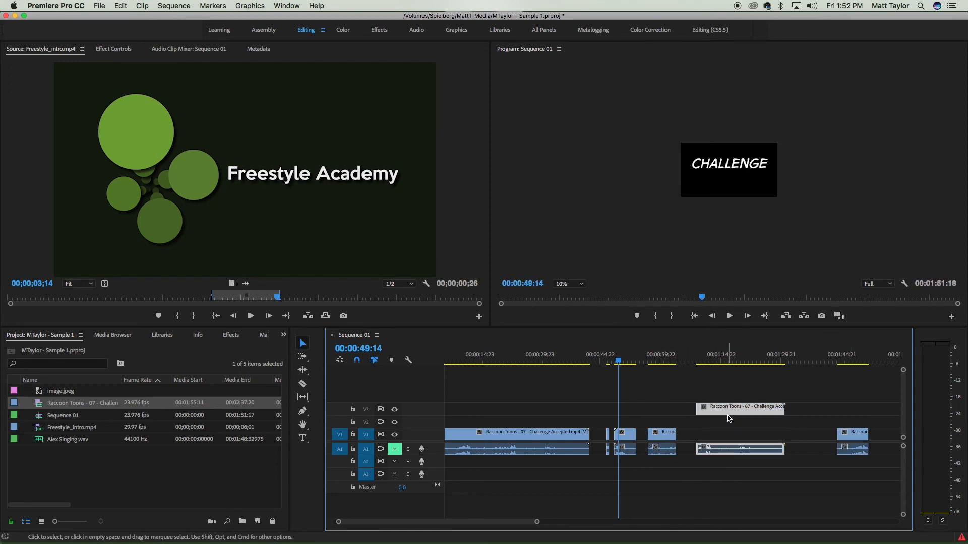
- Trim the edges of the segments and slide the last segment left to close the gap
drag(653, 435, 674, 433)
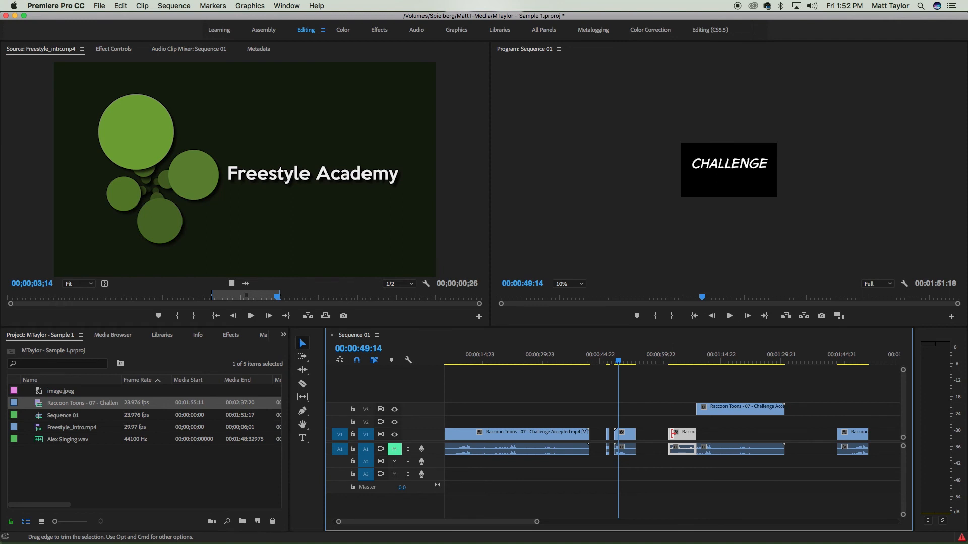
drag(783, 408, 758, 409)
drag(700, 408, 724, 410)
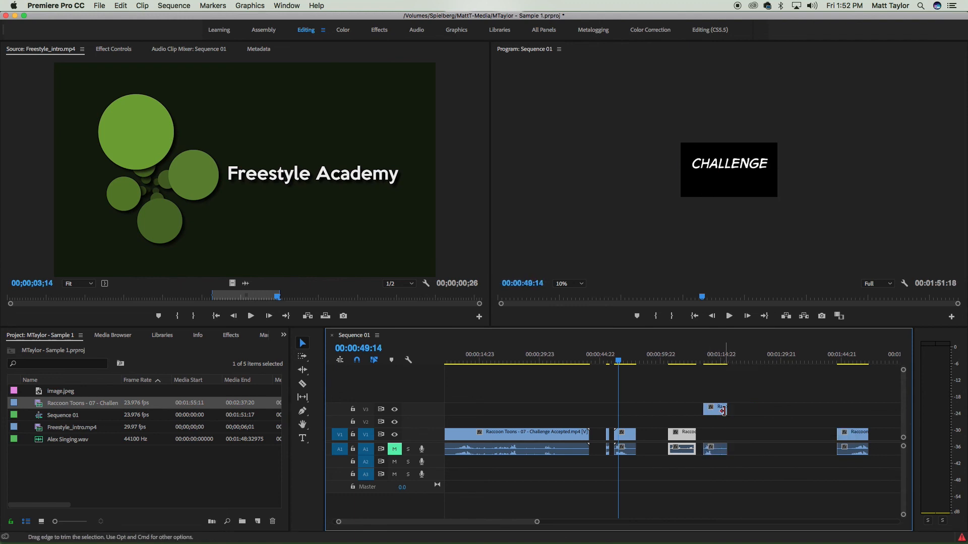
drag(862, 435, 753, 434)
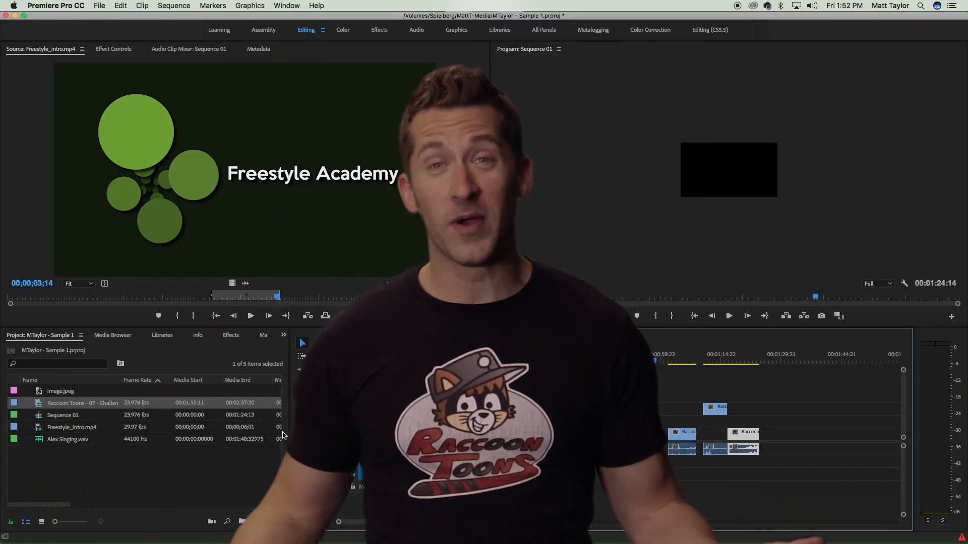
- Add the marked intro clip again at the end of the sequence and marquee-select the timeline clips
drag(273, 260, 781, 433)
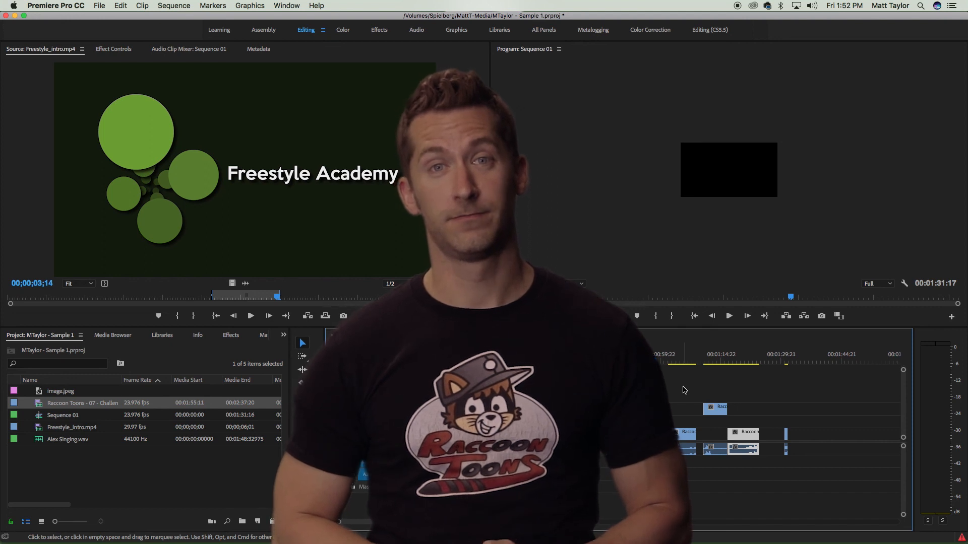
drag(844, 401, 433, 474)
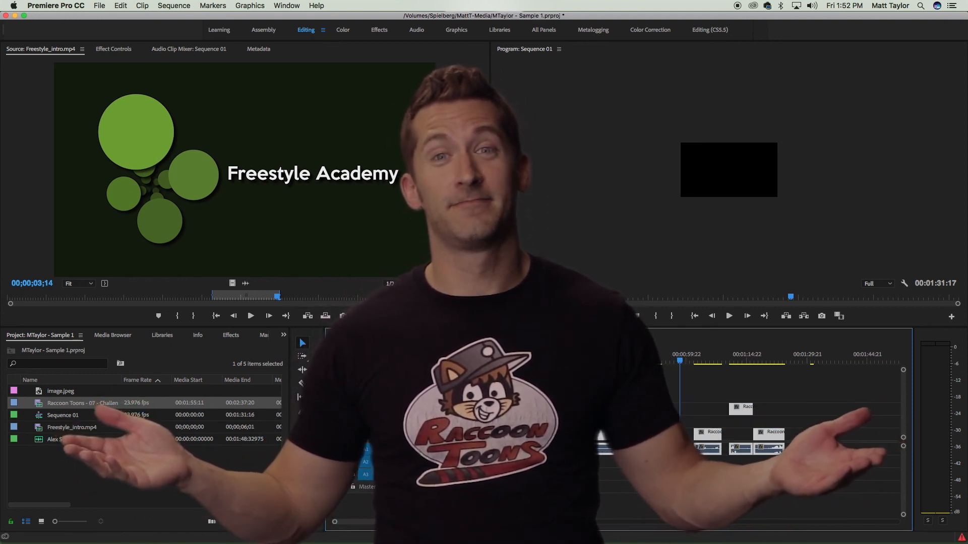